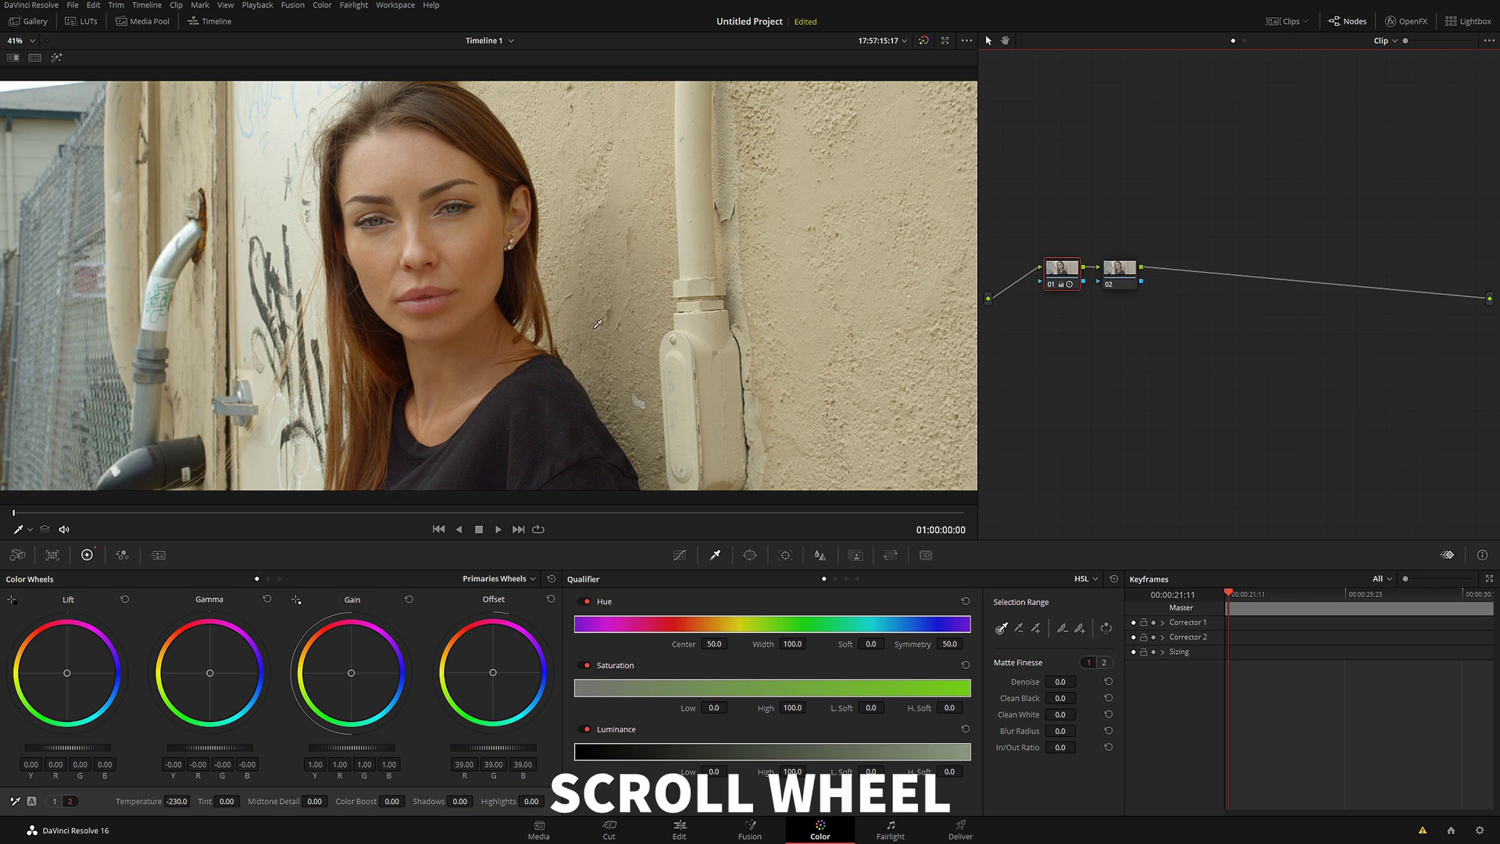
- Zoom into the viewer and pan across the face and the pipe beside it
scroll(597, 323, "down", 2)
scroll(597, 324, "up", 3)
scroll(597, 324, "down", 2)
scroll(598, 323, "up", 1)
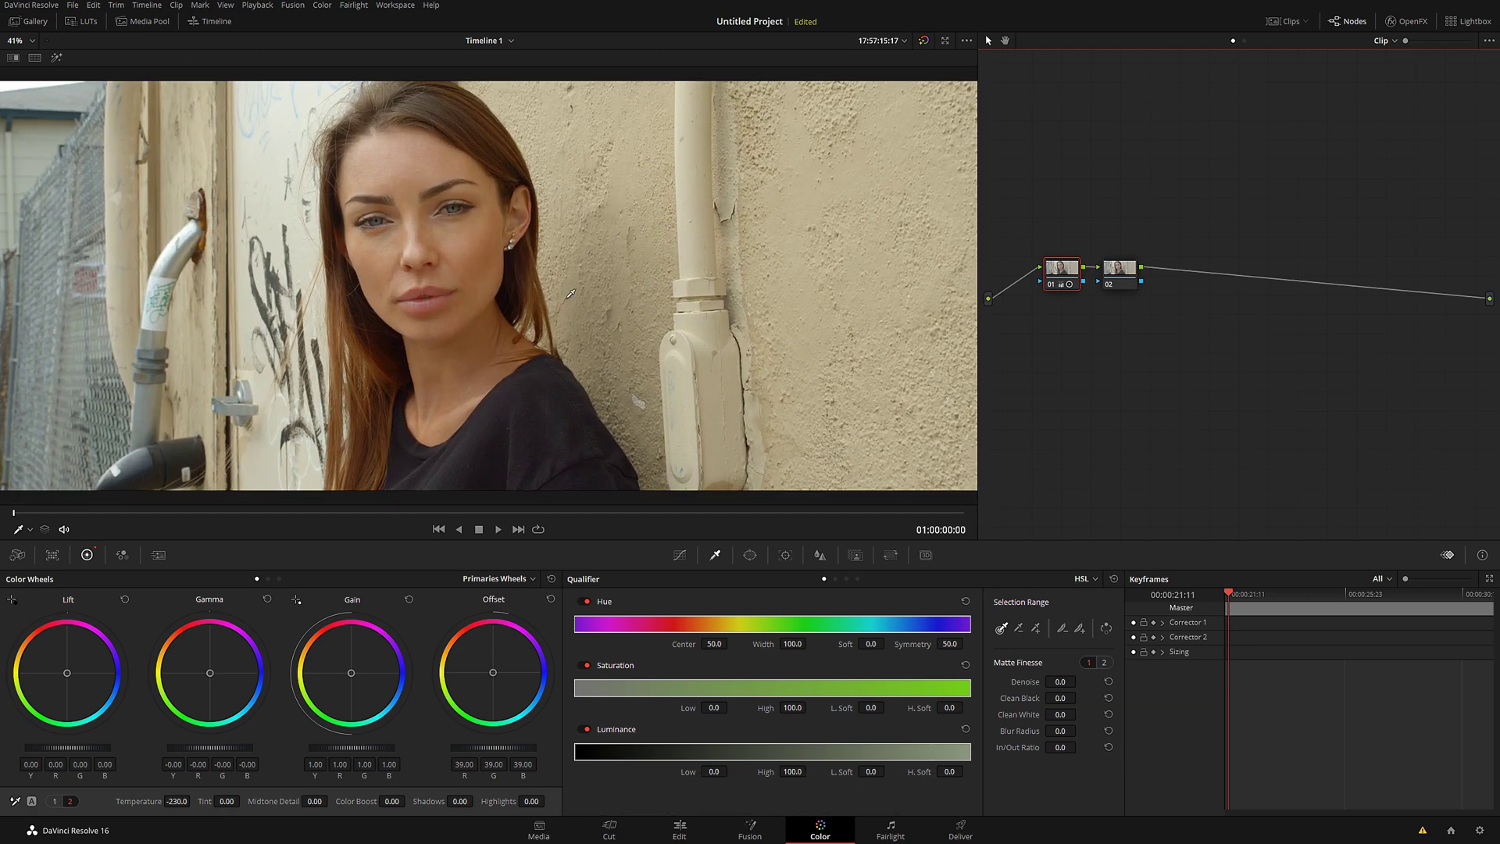
scroll(631, 305, "down", 1)
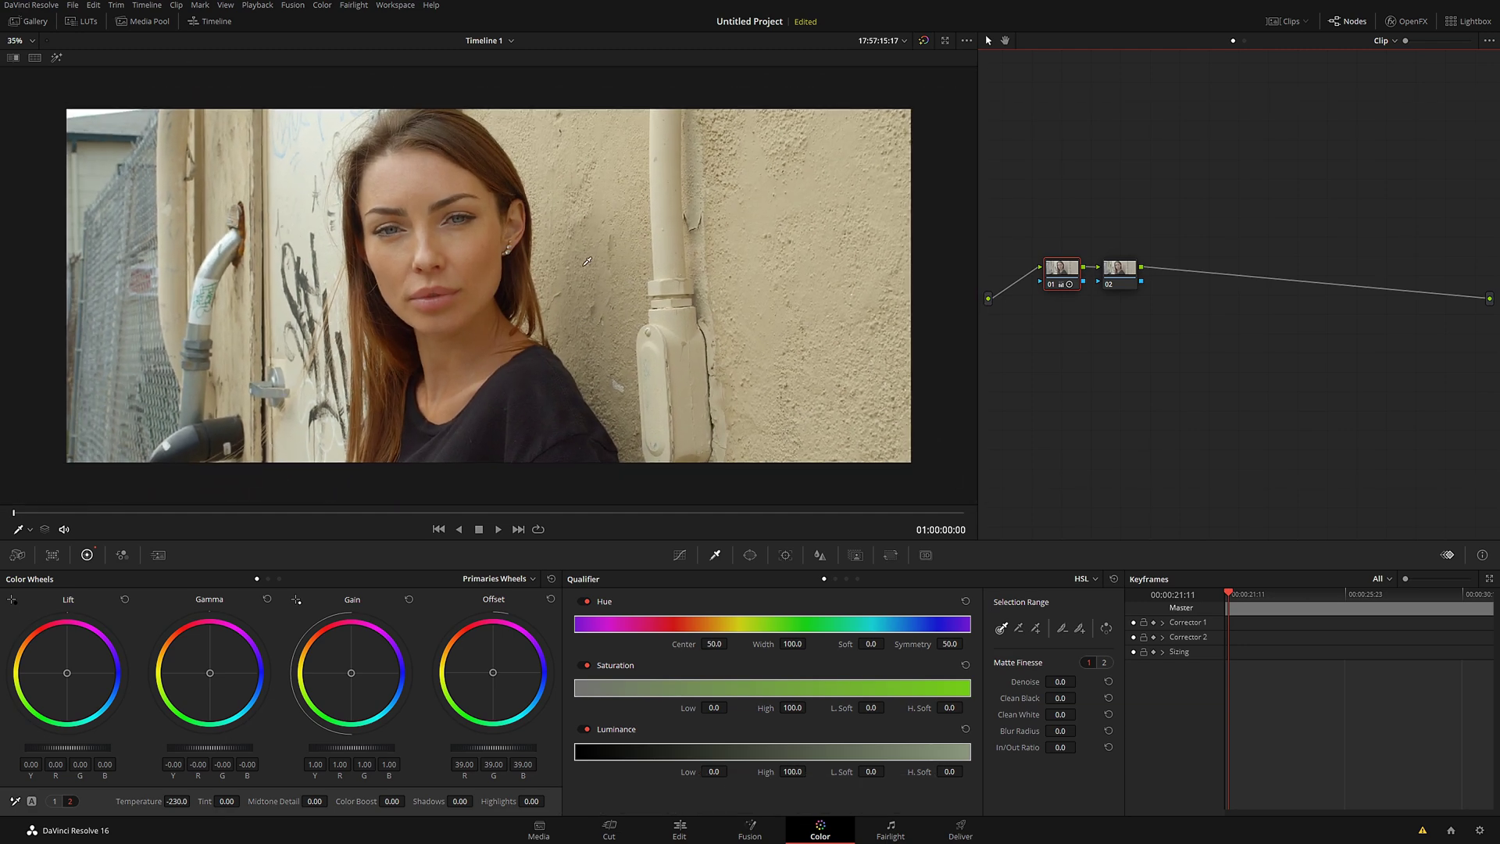
left_click_drag(578, 259, 361, 303)
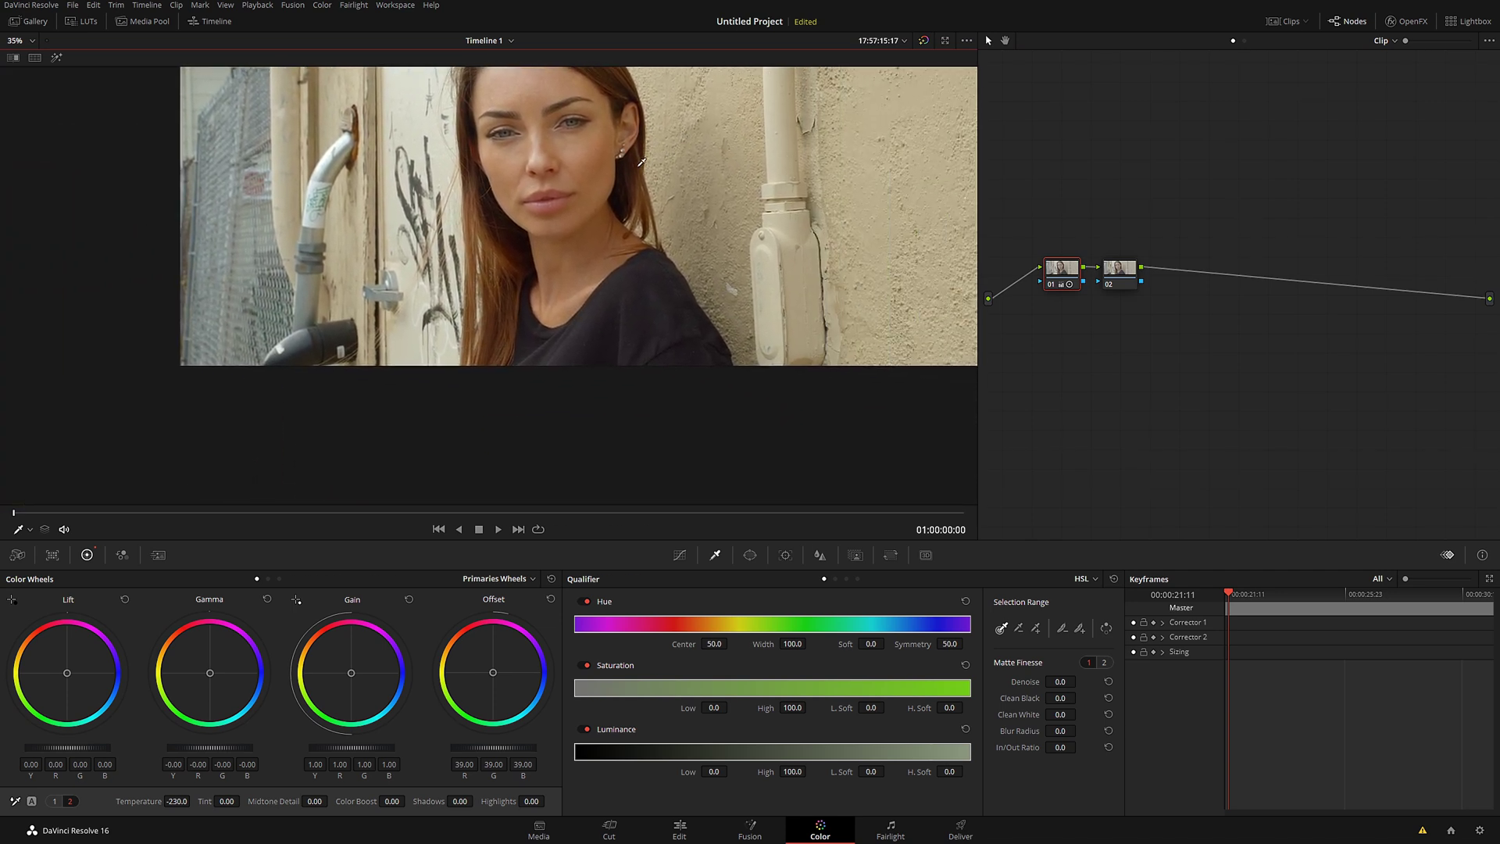
left_click_drag(361, 303, 404, 266)
scroll(404, 267, "up", 2)
scroll(404, 271, "up", 2)
scroll(404, 277, "up", 3)
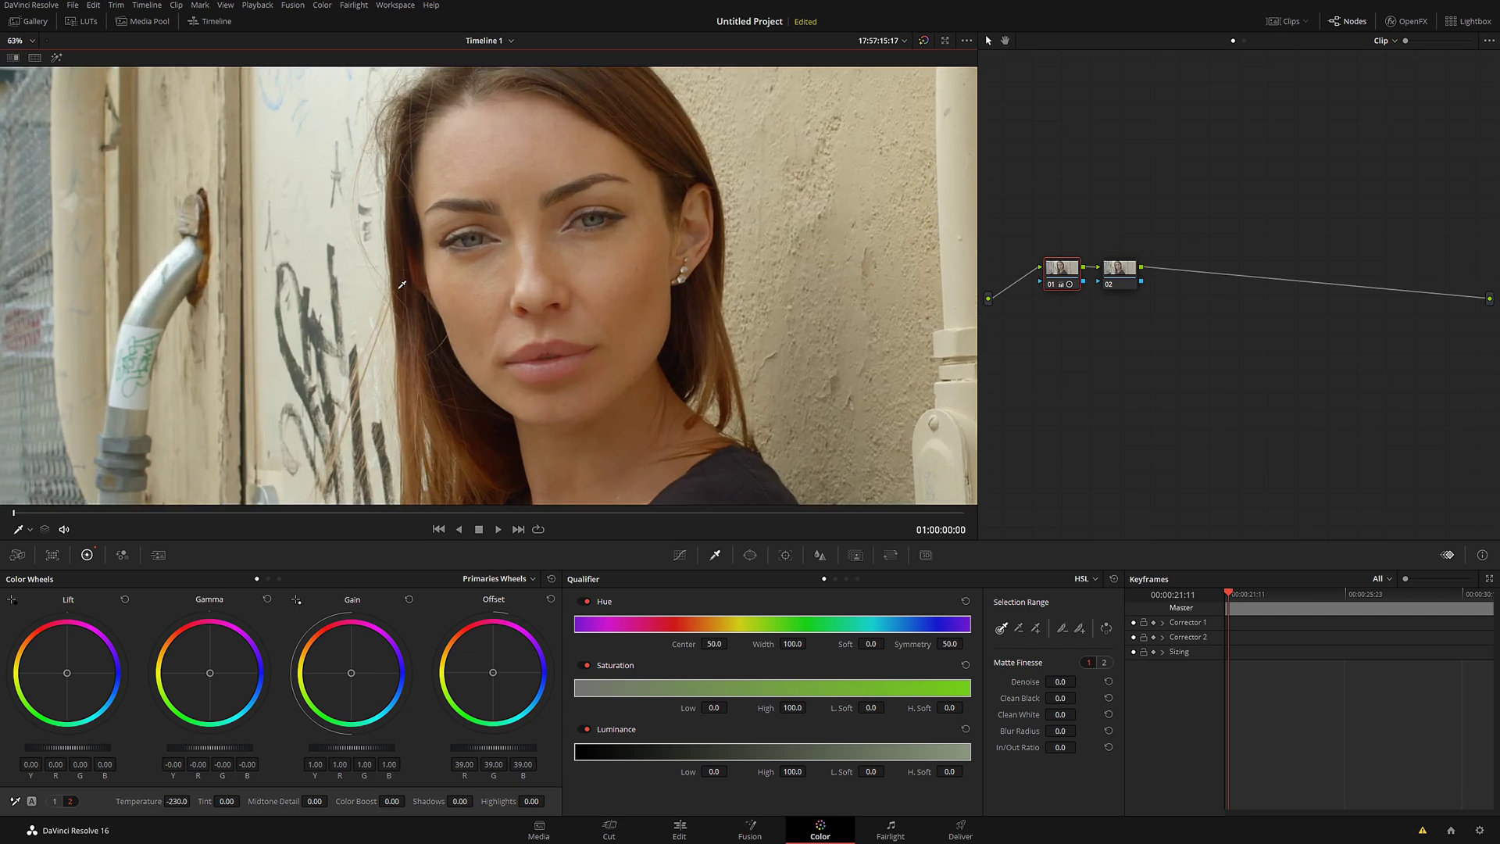
scroll(402, 284, "up", 3)
scroll(402, 284, "up", 1)
left_click_drag(403, 285, 482, 265)
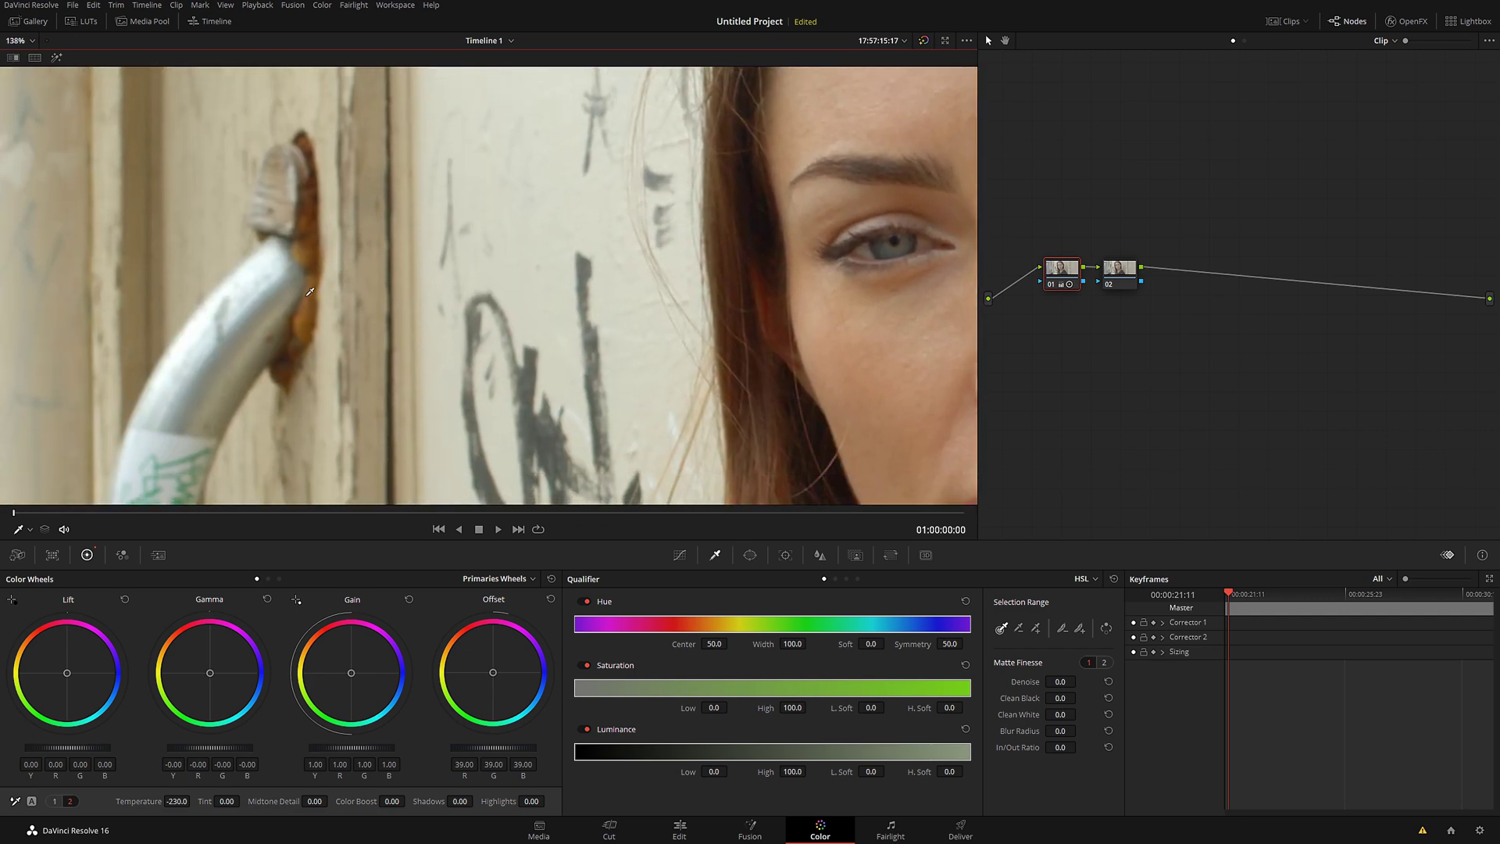
- Zoom back out to the full frame and select node 02
scroll(482, 265, "down", 2)
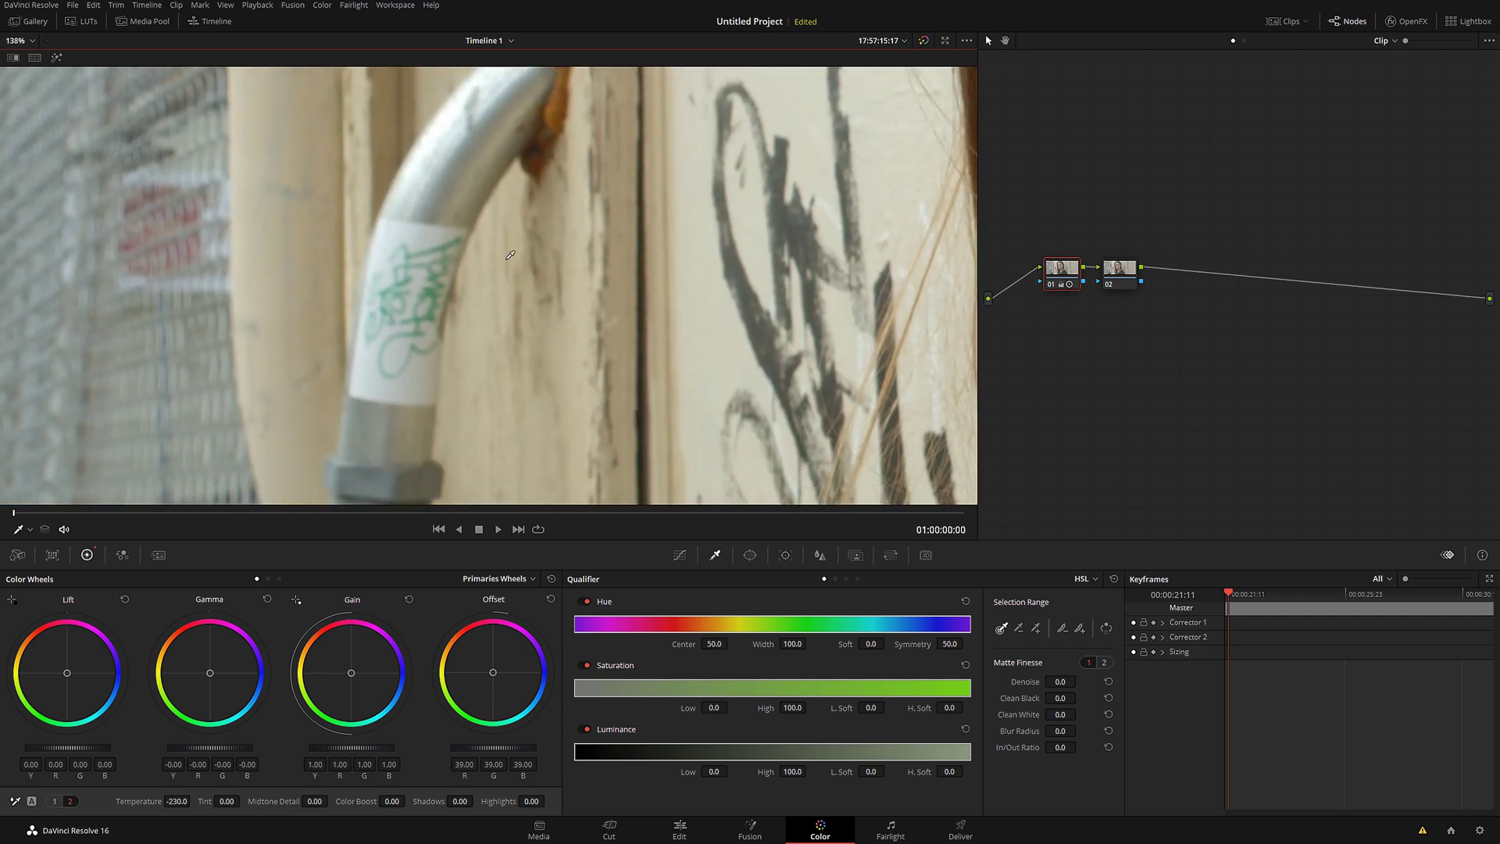
scroll(510, 255, "down", 2)
scroll(510, 256, "down", 3)
scroll(510, 256, "down", 3)
scroll(510, 256, "down", 2)
left_click(1118, 272)
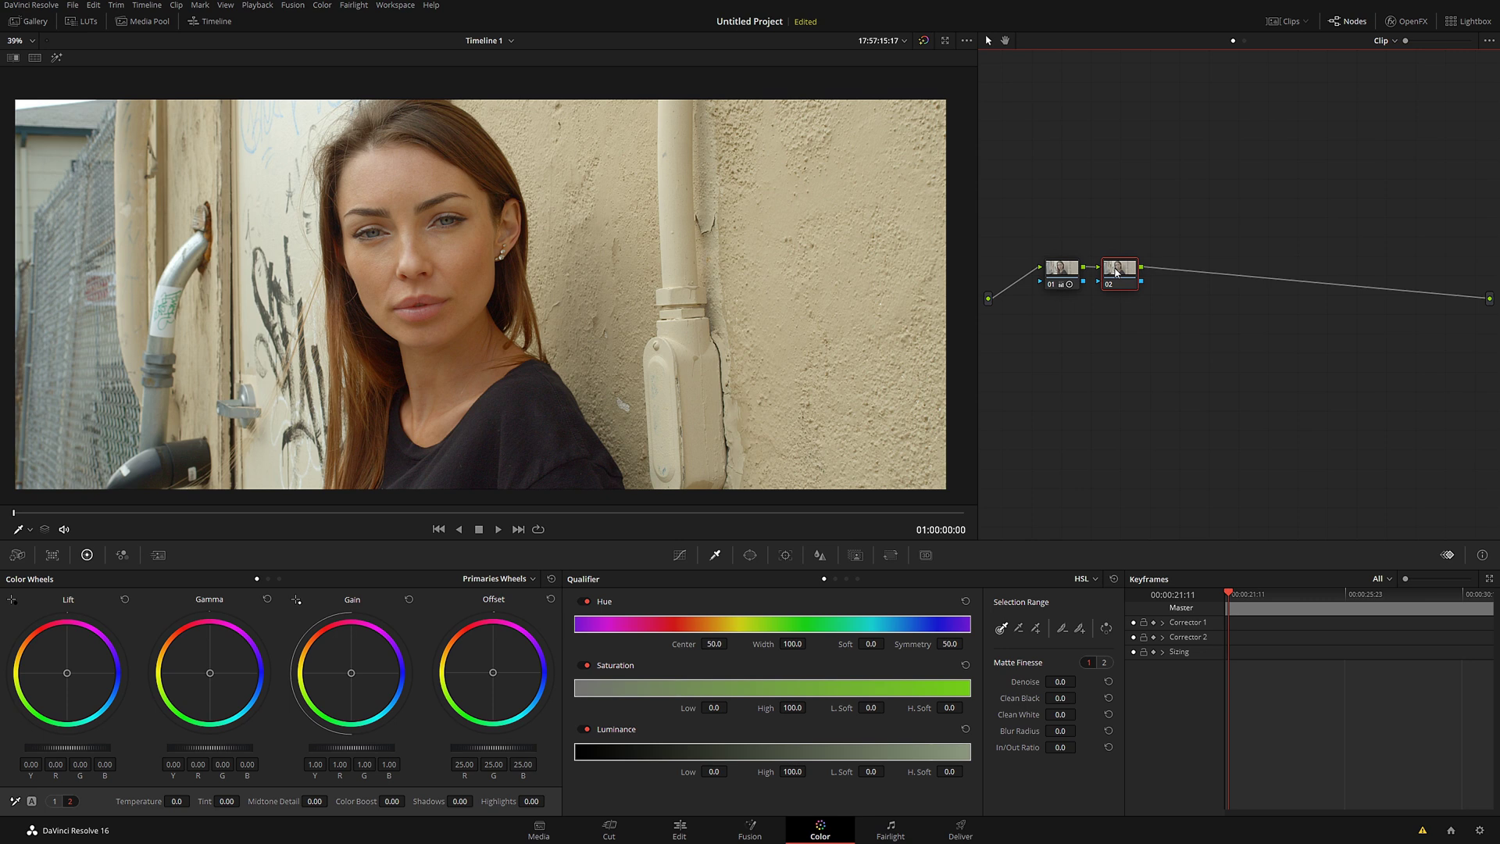
- Add serial node 03 after node 02, then try and undo a parallel and a layer node
key("alt+s")
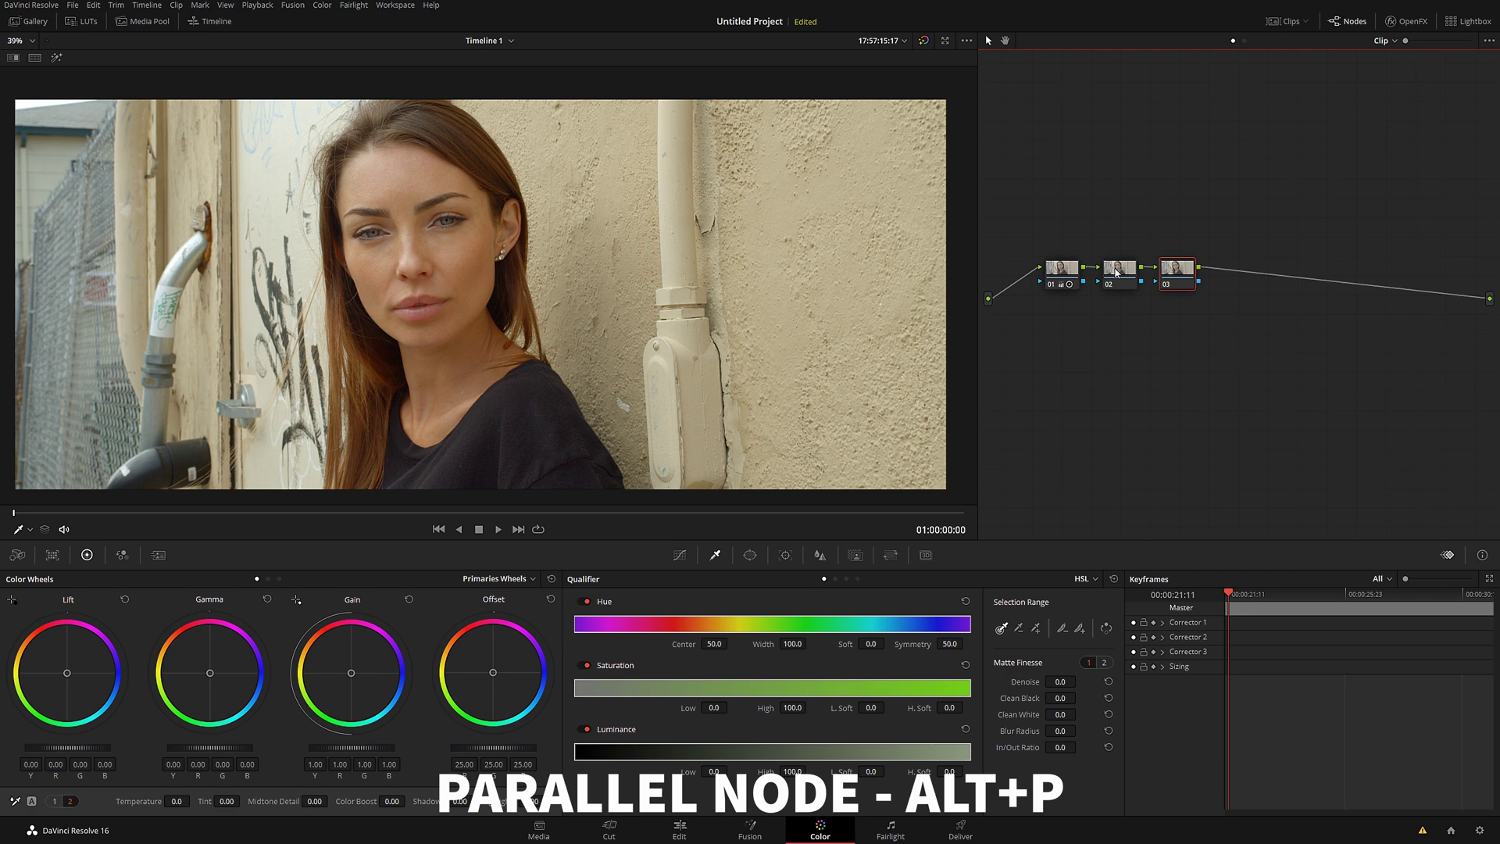
key("alt+p")
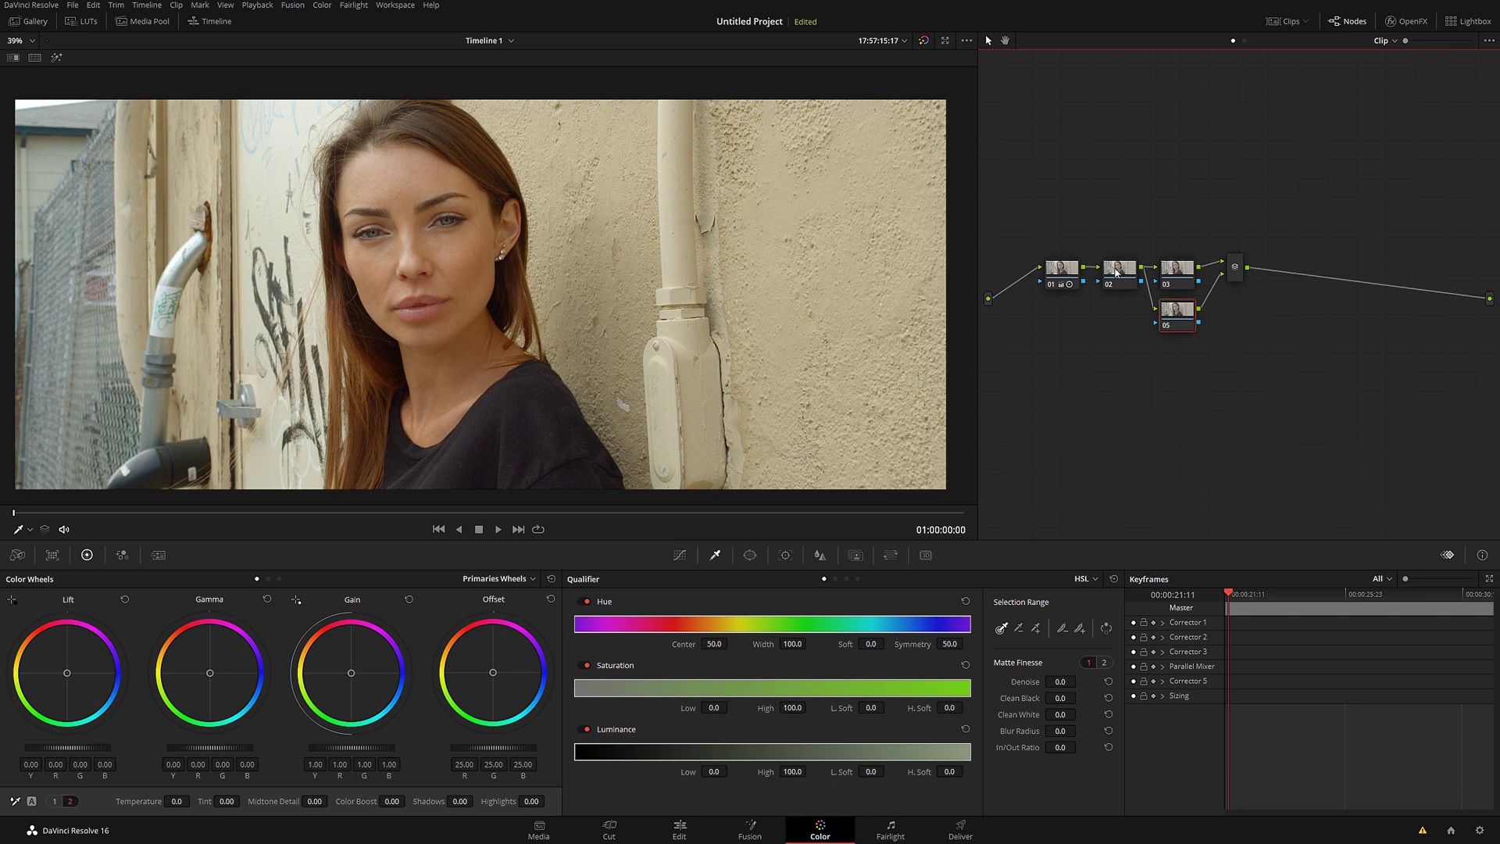
key("ctrl+z")
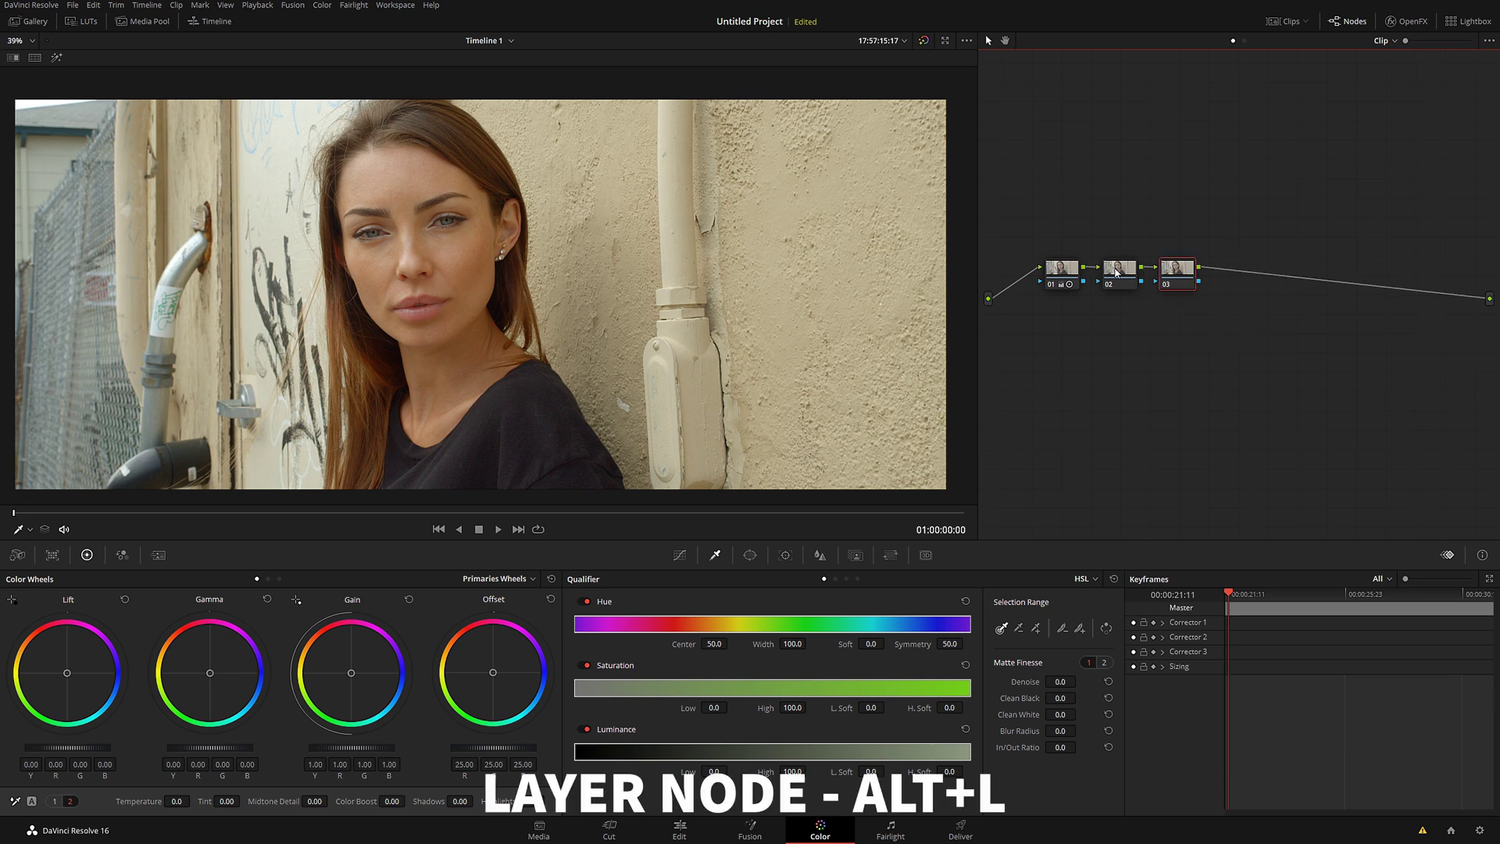
key("alt+l")
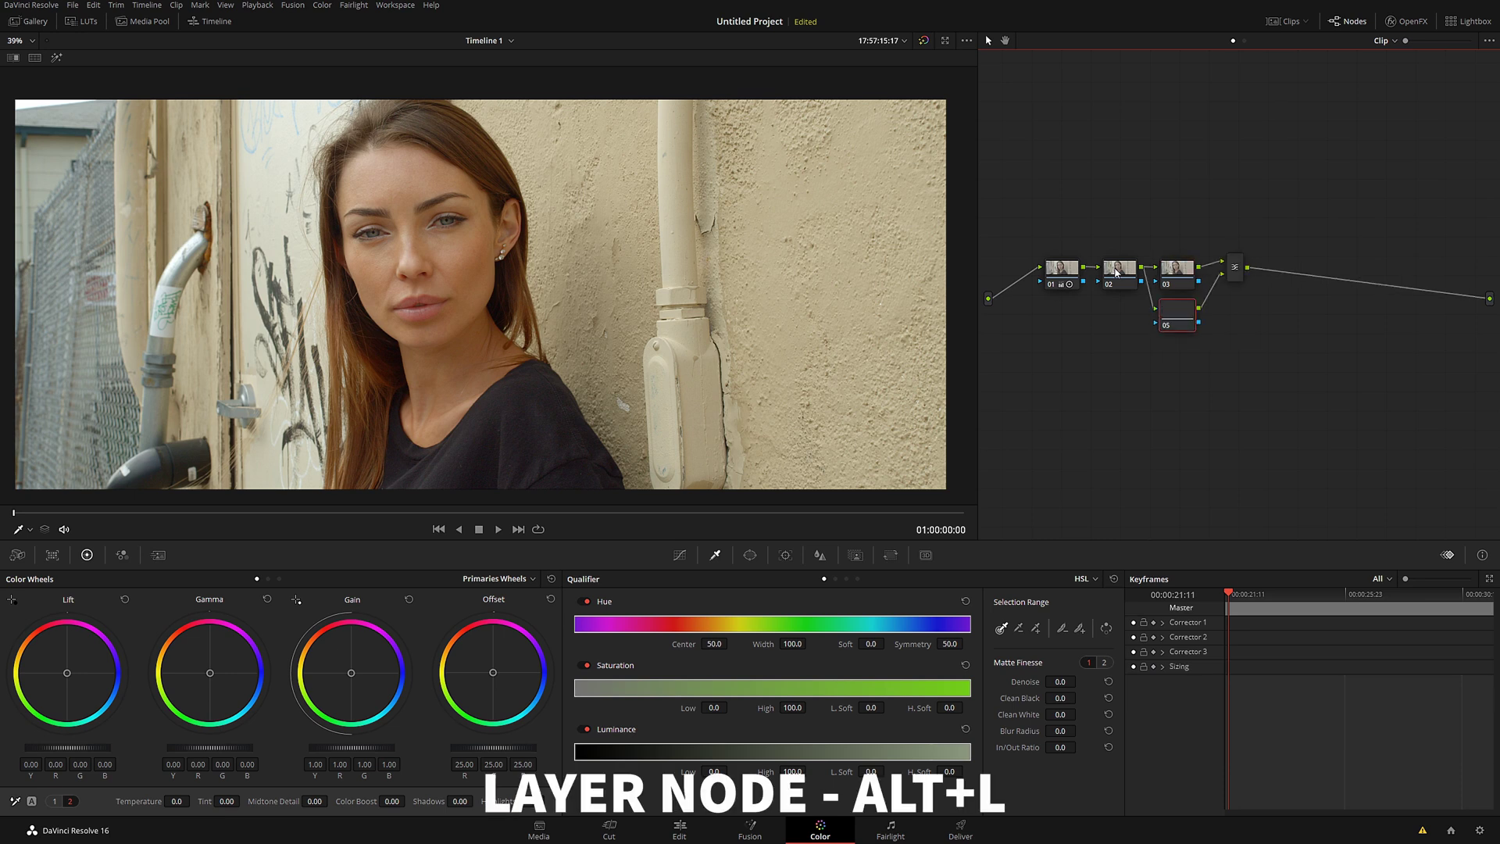
key("ctrl+z")
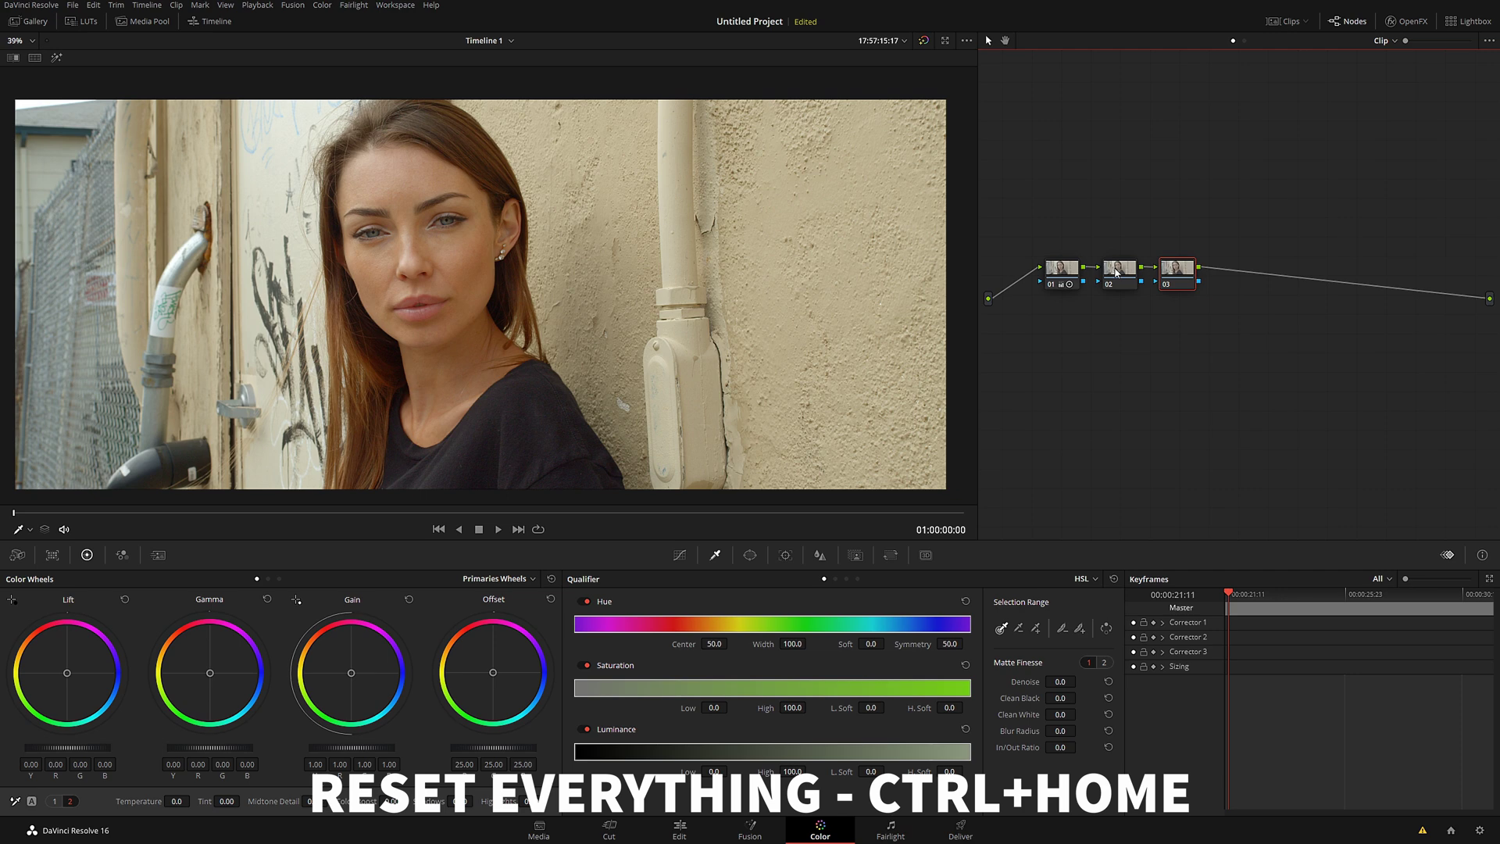
- Reset and restore the whole grade, then tint node 03 blue with Offset and reset it
key("ctrl+Home")
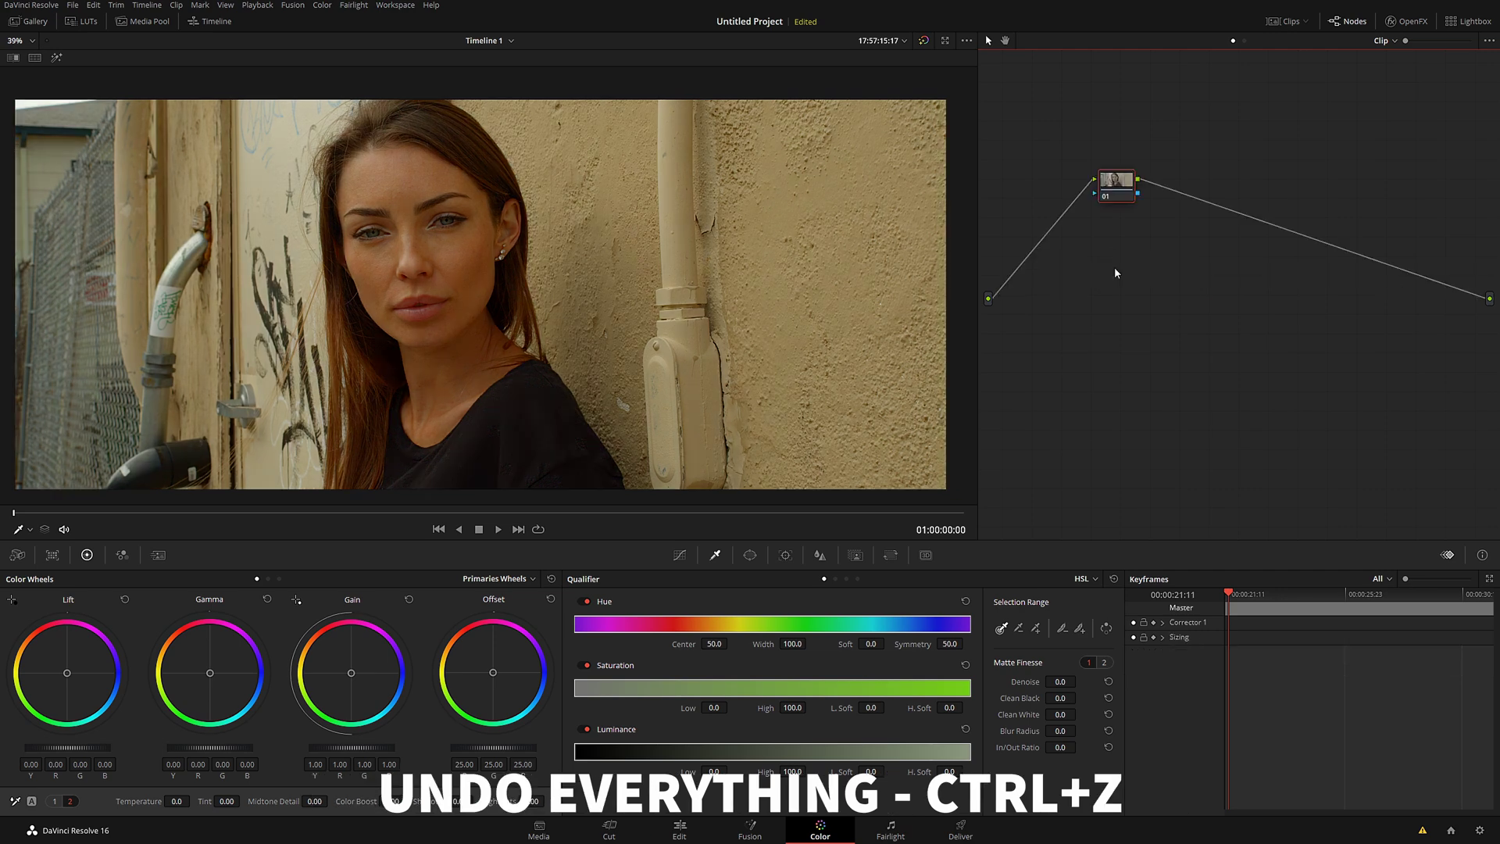
key("ctrl+z")
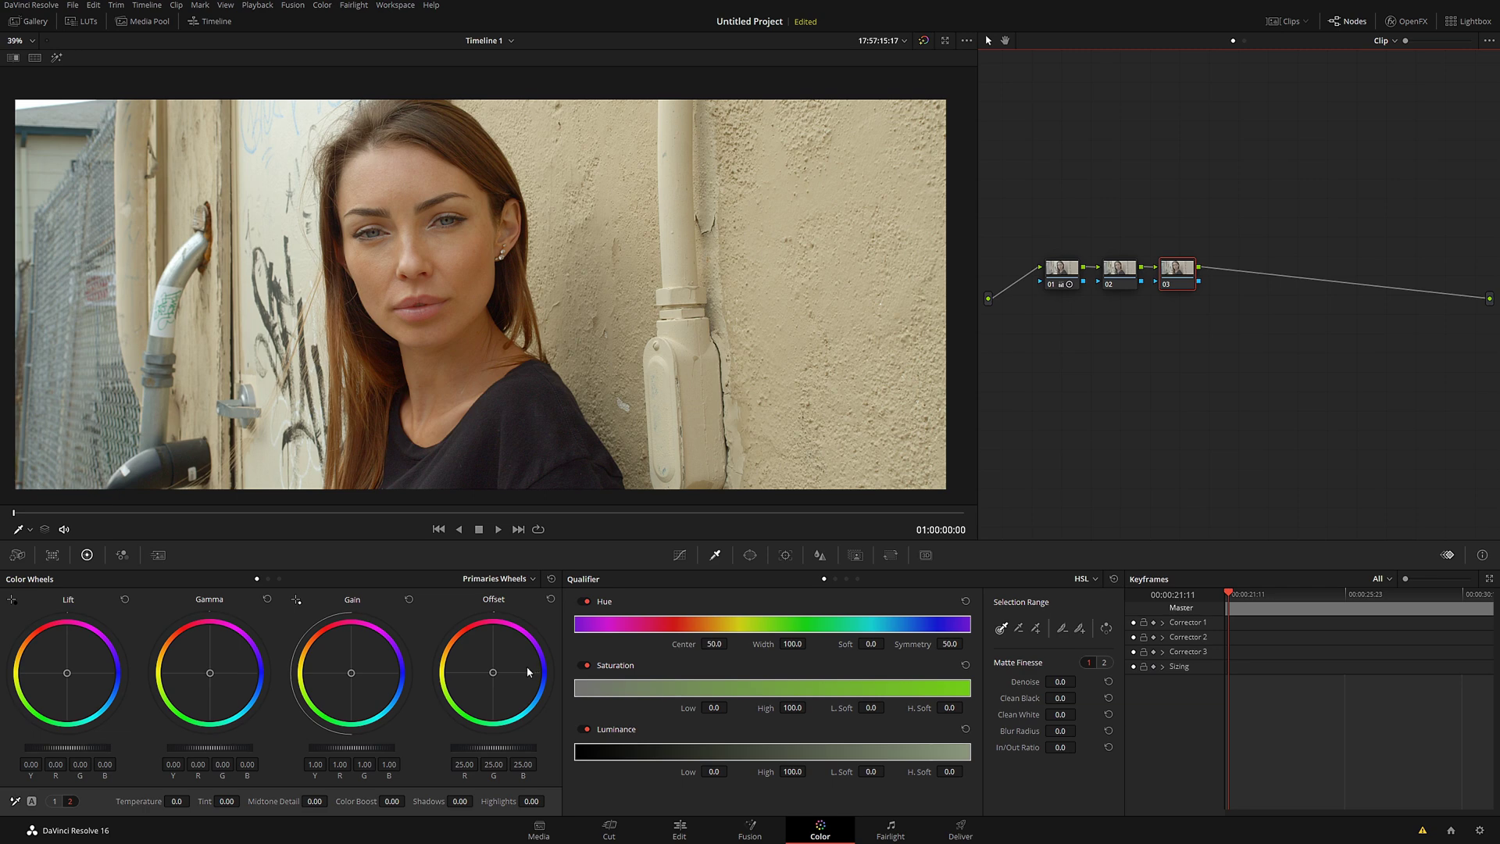
left_click_drag(494, 672, 503, 686)
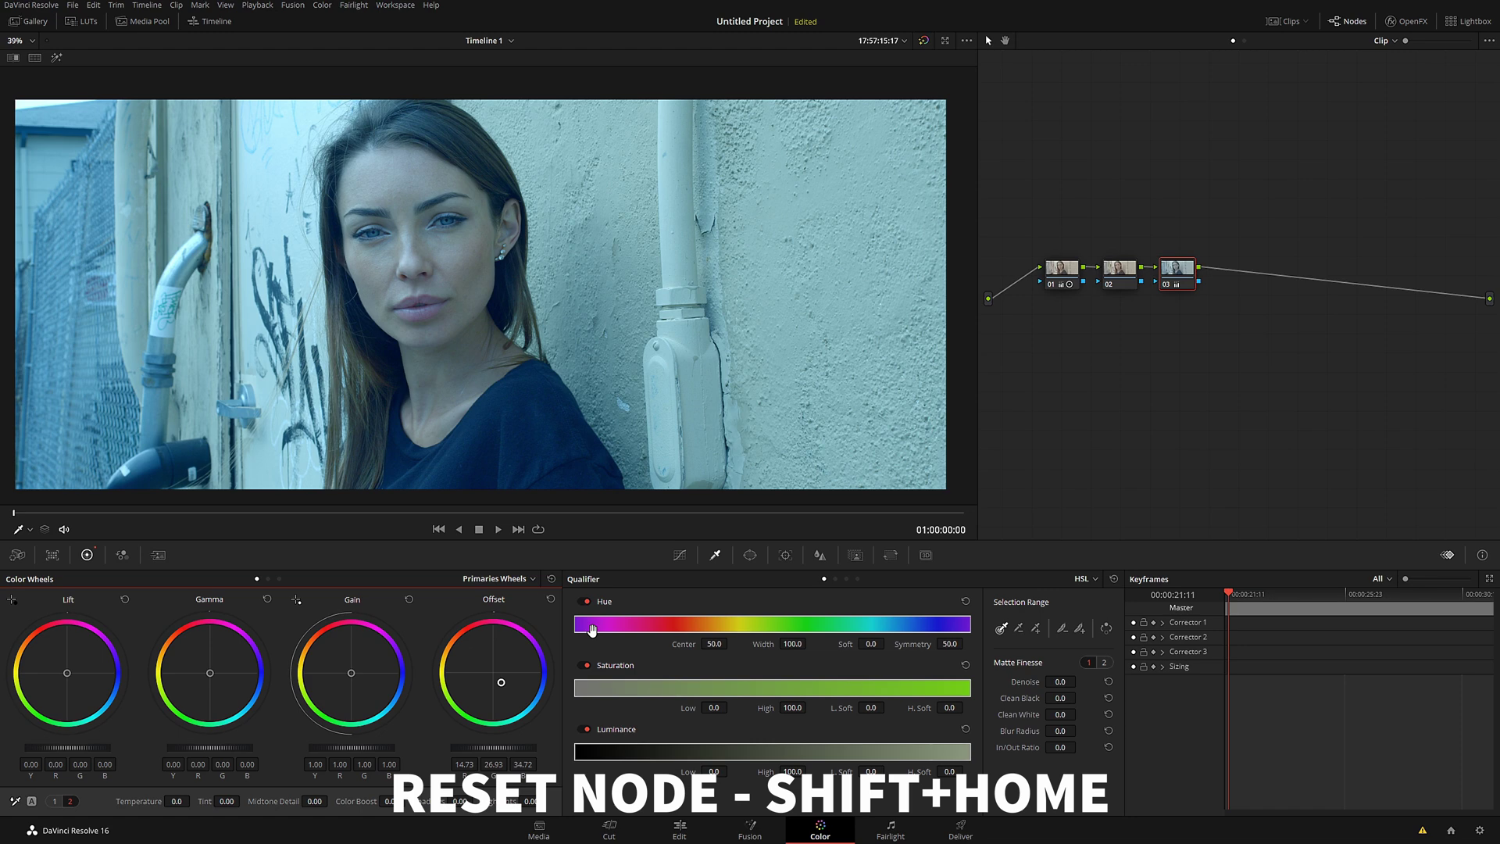
key("shift+Home")
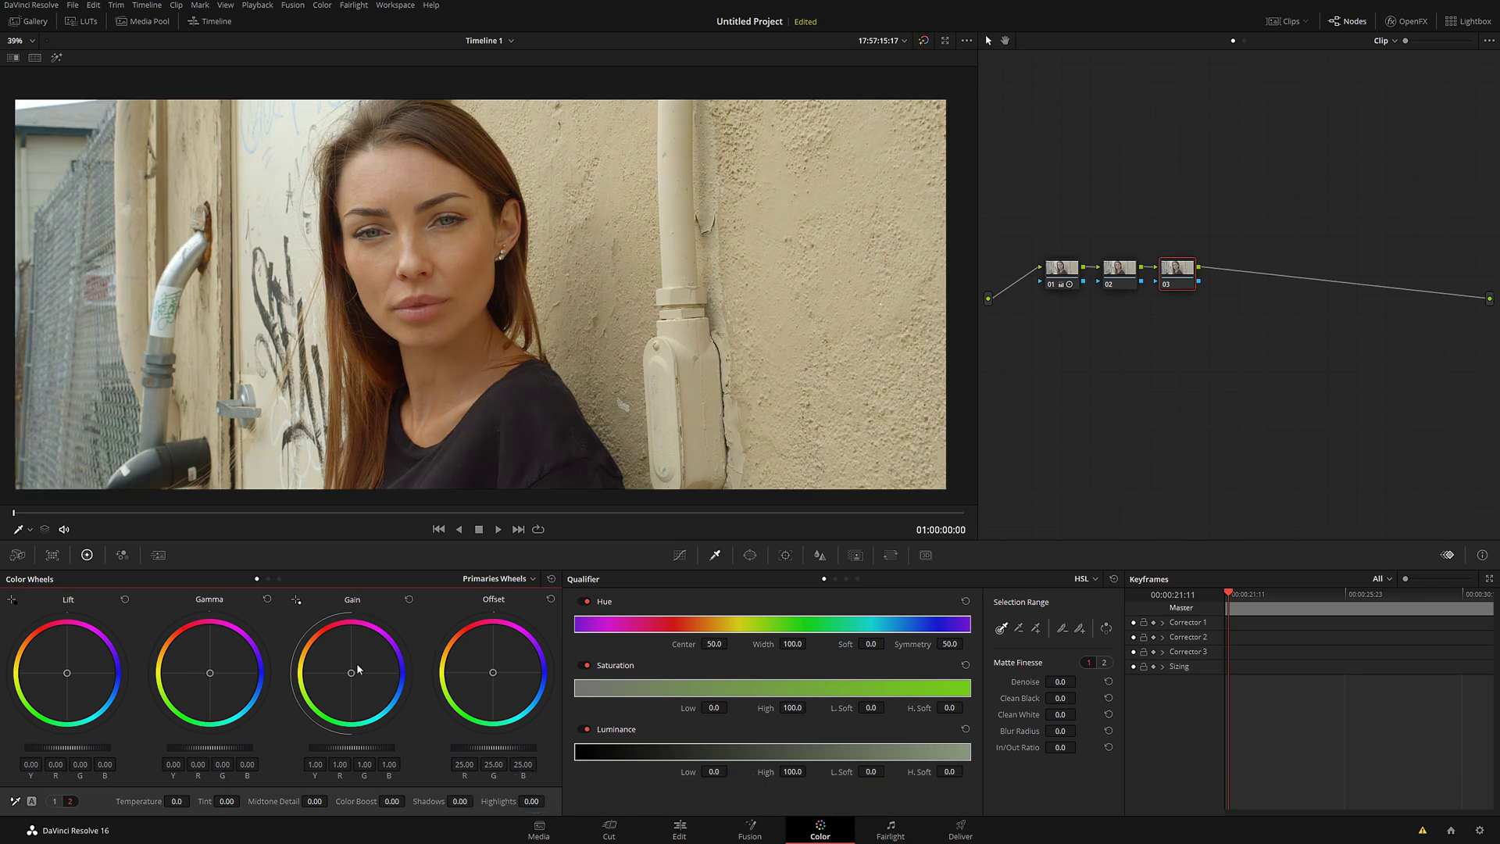
- Push node 03's Gain toward cyan, then delete node 03
left_click_drag(352, 673, 357, 685)
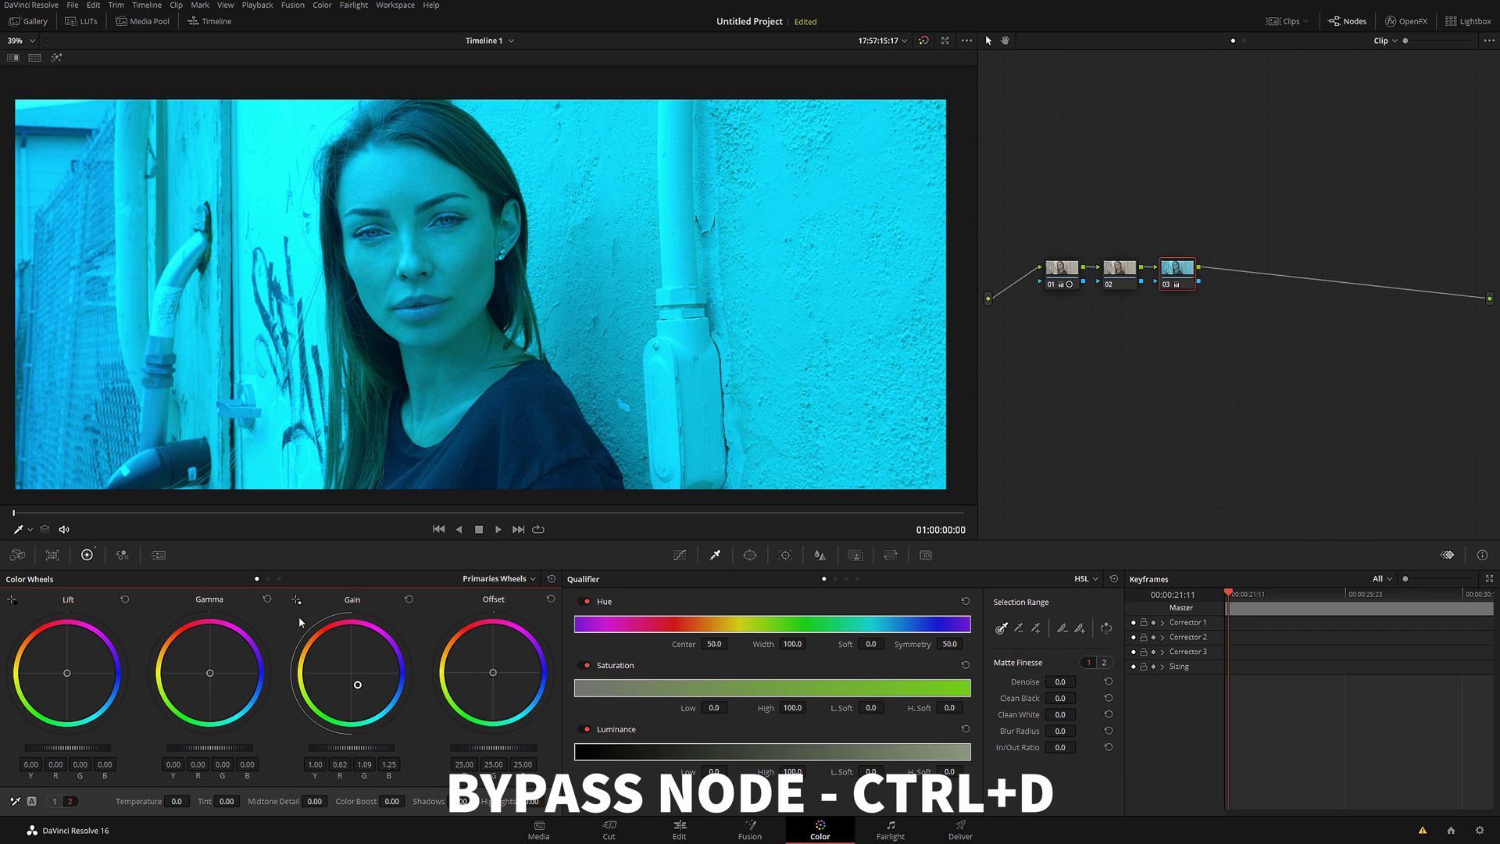
left_click(1174, 259)
key("Delete")
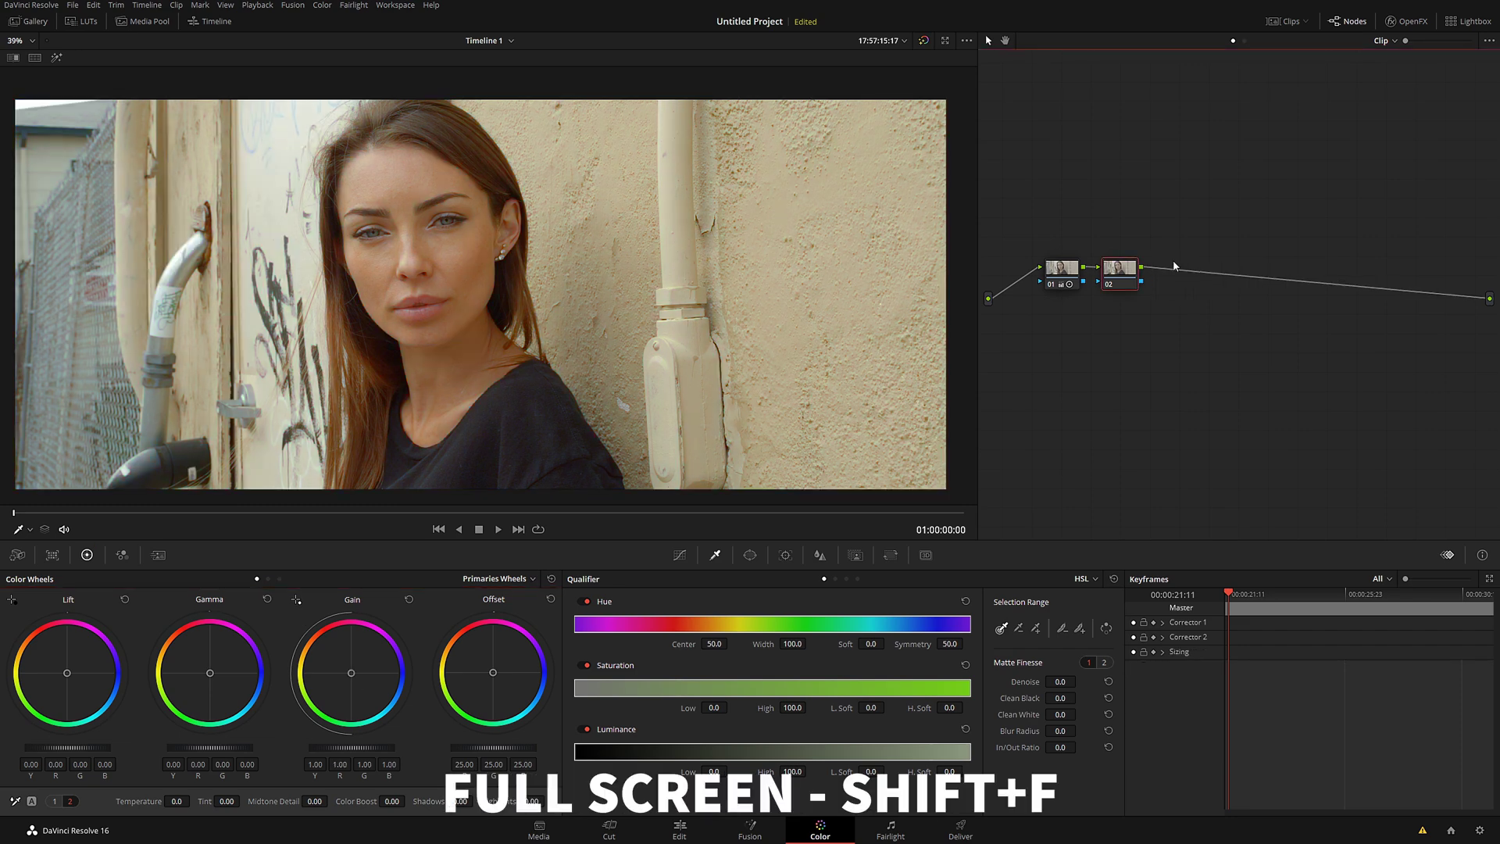
- Switch to the enhanced full-screen viewer with Shift+F and adjust its zoom
key("shift+f")
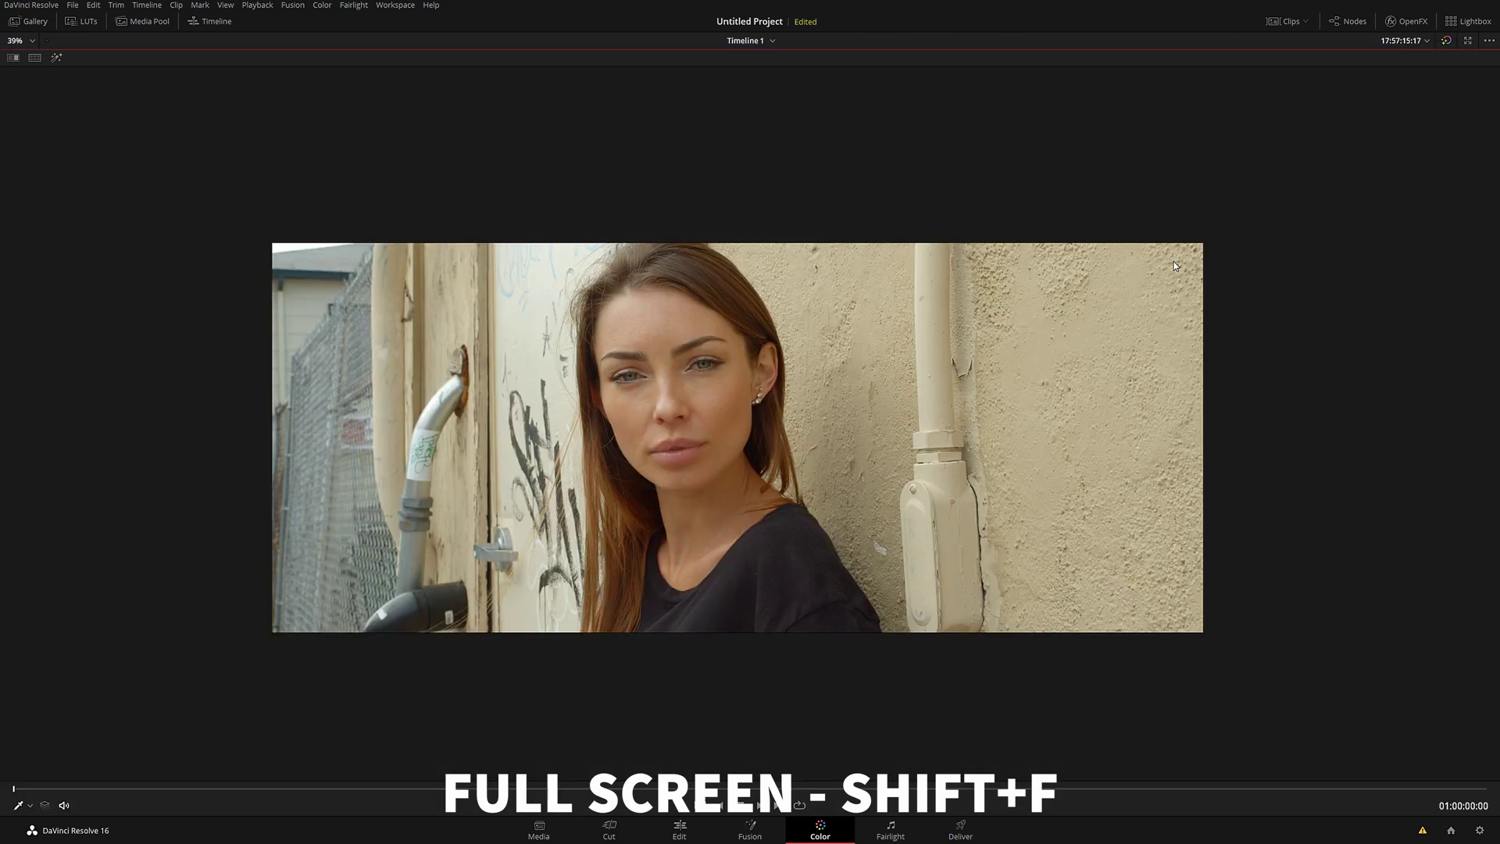
scroll(775, 327, "up", 2)
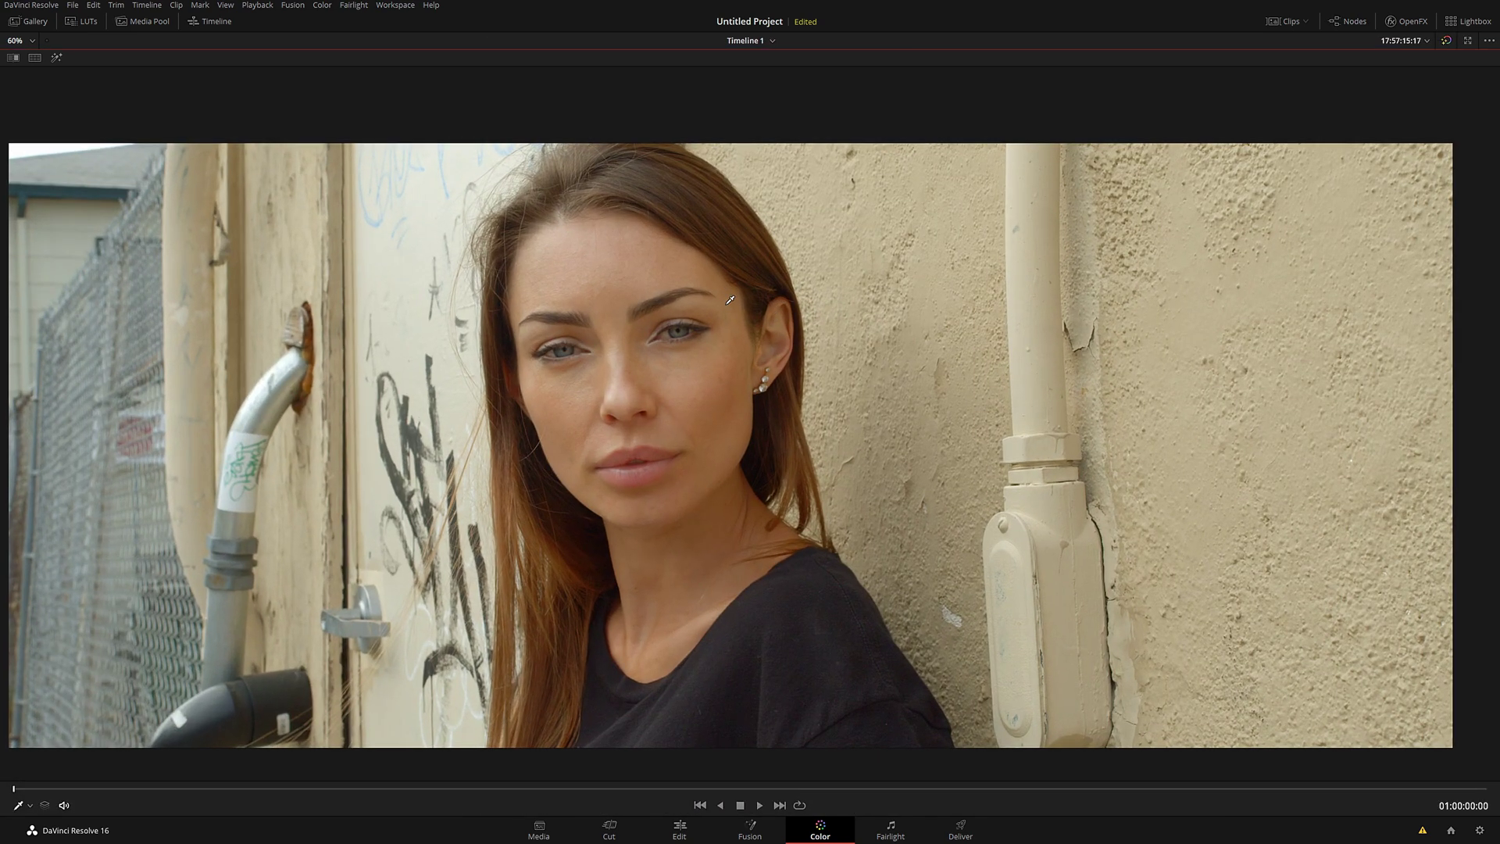
scroll(730, 300, "down", 4)
scroll(731, 300, "down", 1)
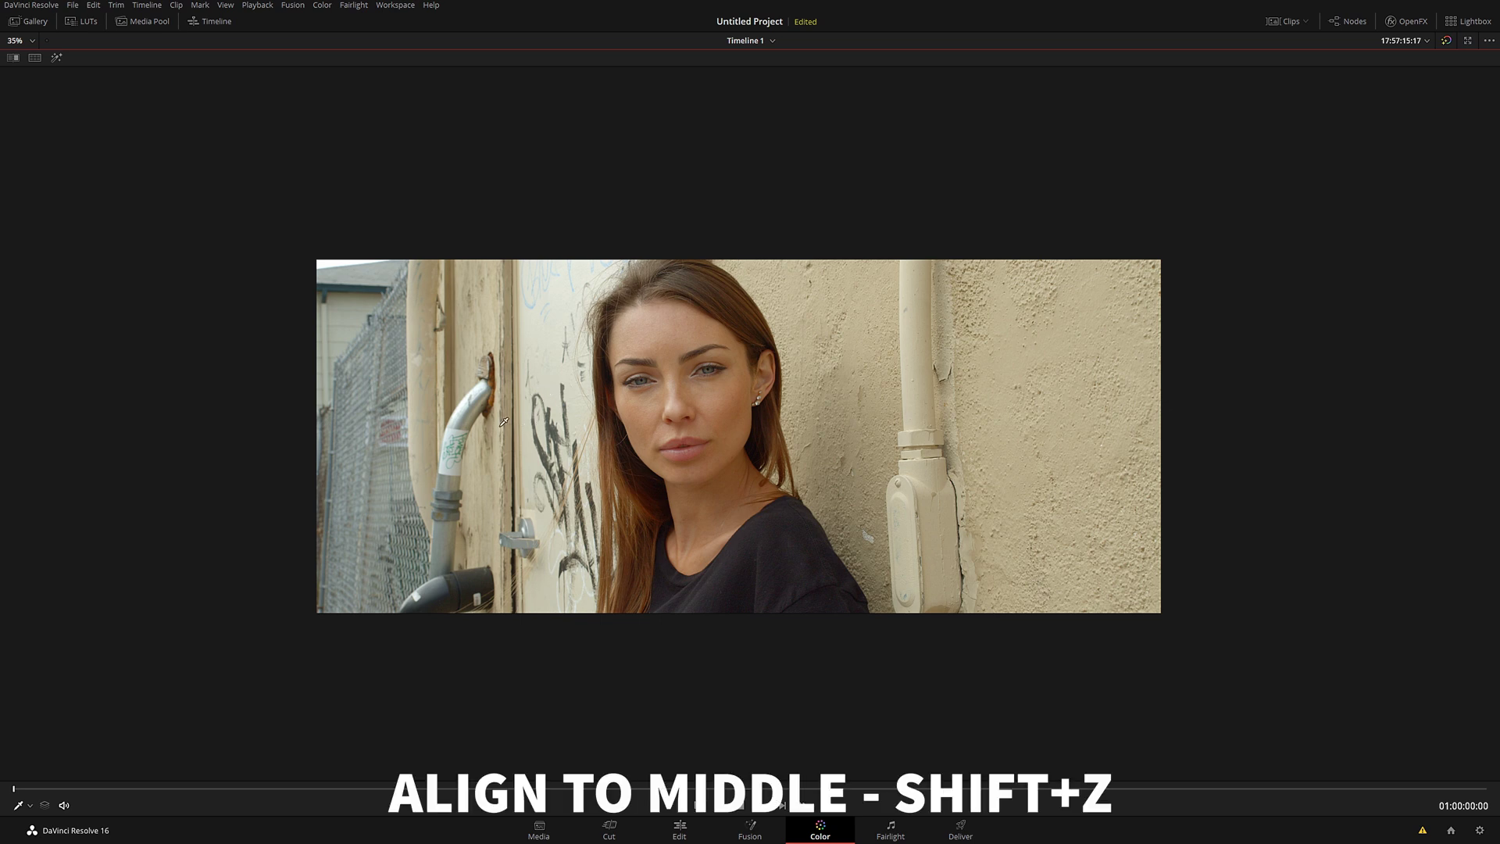
- Pan and zoom the full-page viewer to centre the woman's face, then exit it
left_click_drag(502, 424, 776, 350)
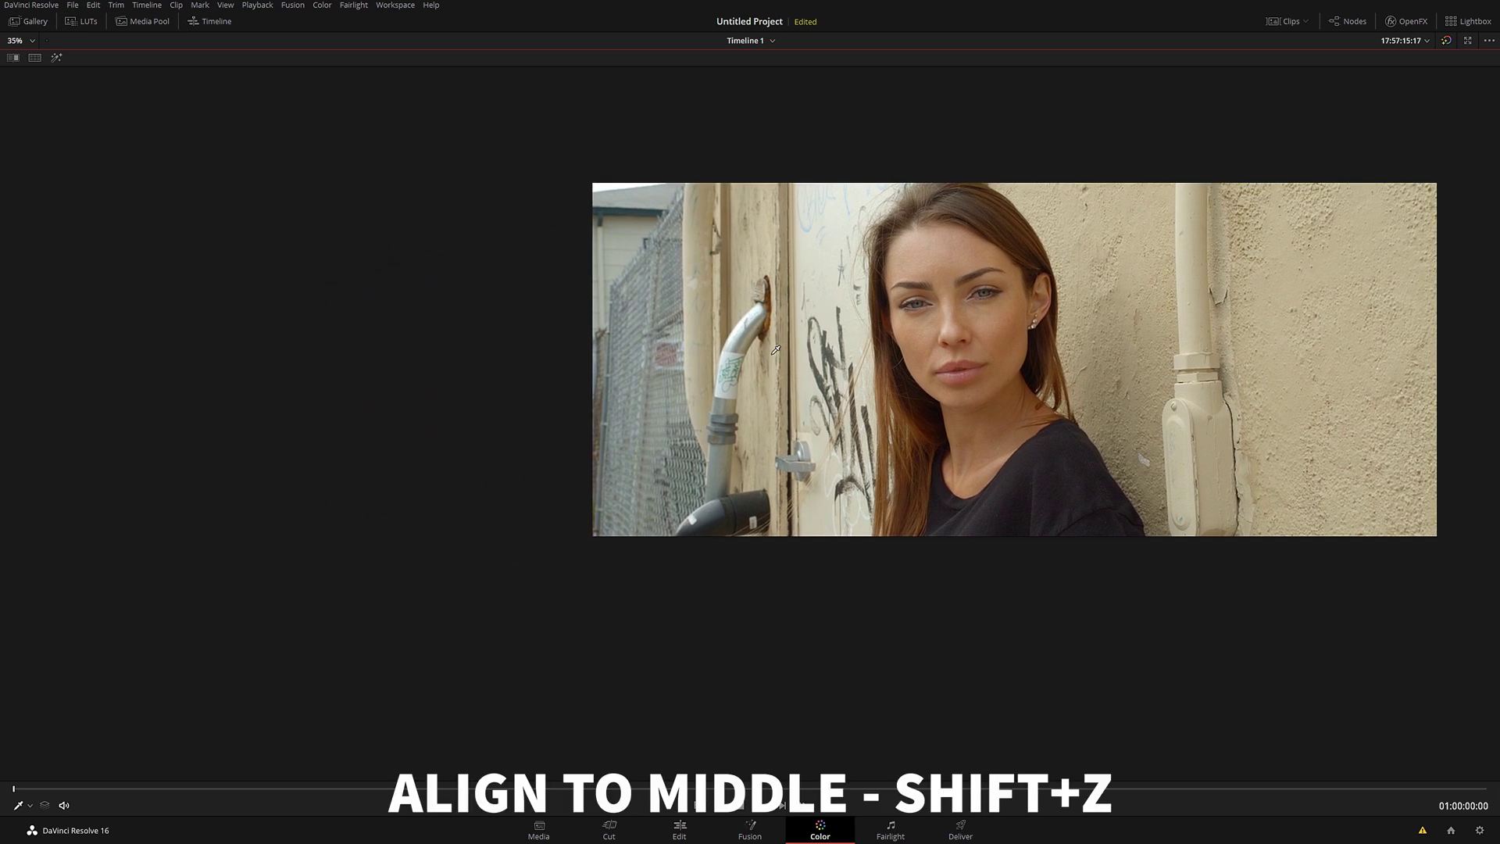
left_click_drag(776, 350, 897, 305)
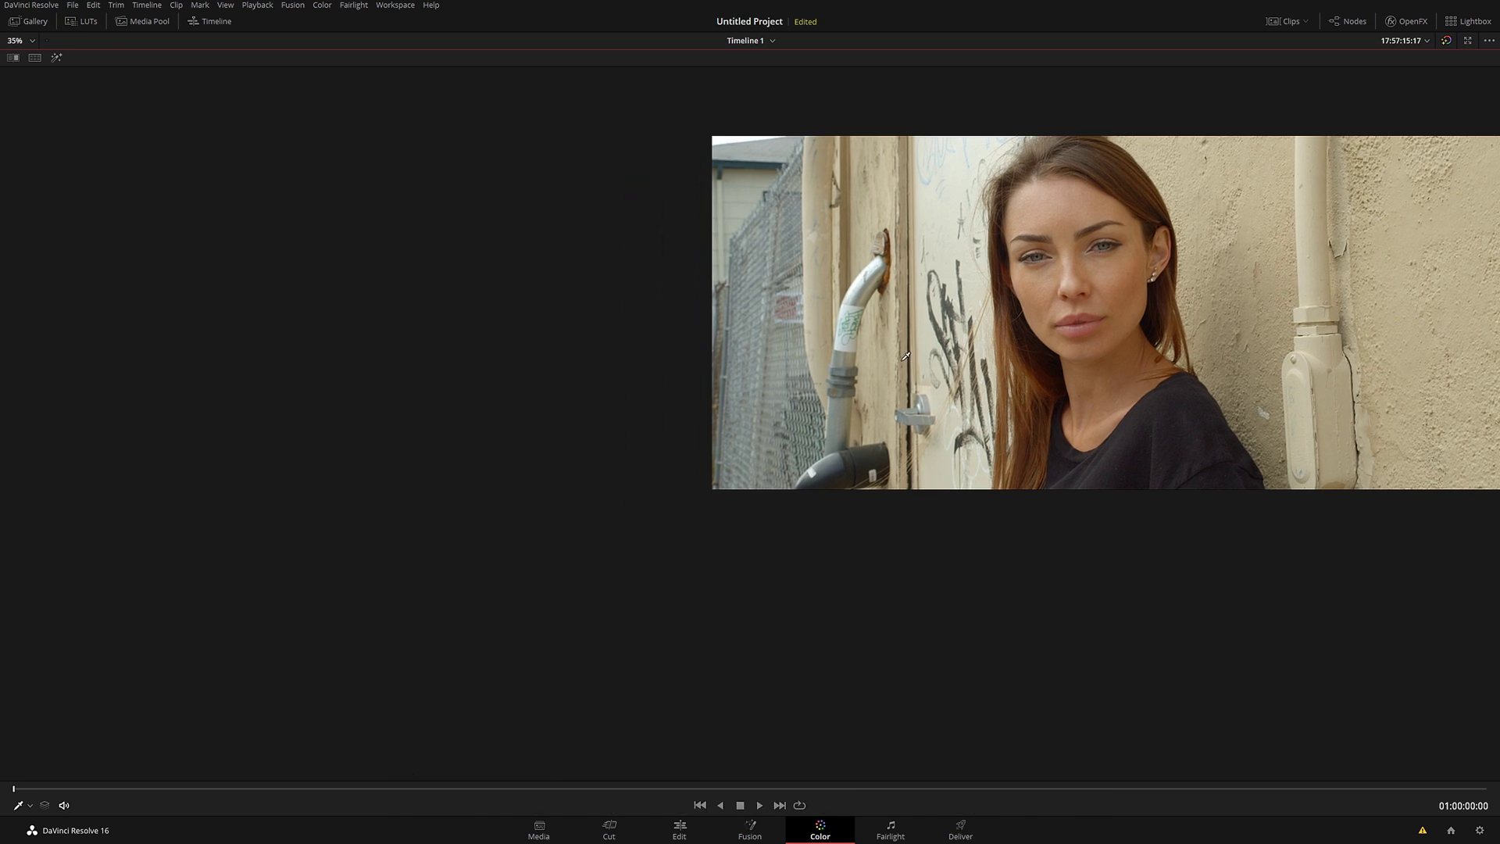
scroll(1087, 285, "up", 4)
left_click_drag(1087, 285, 704, 371)
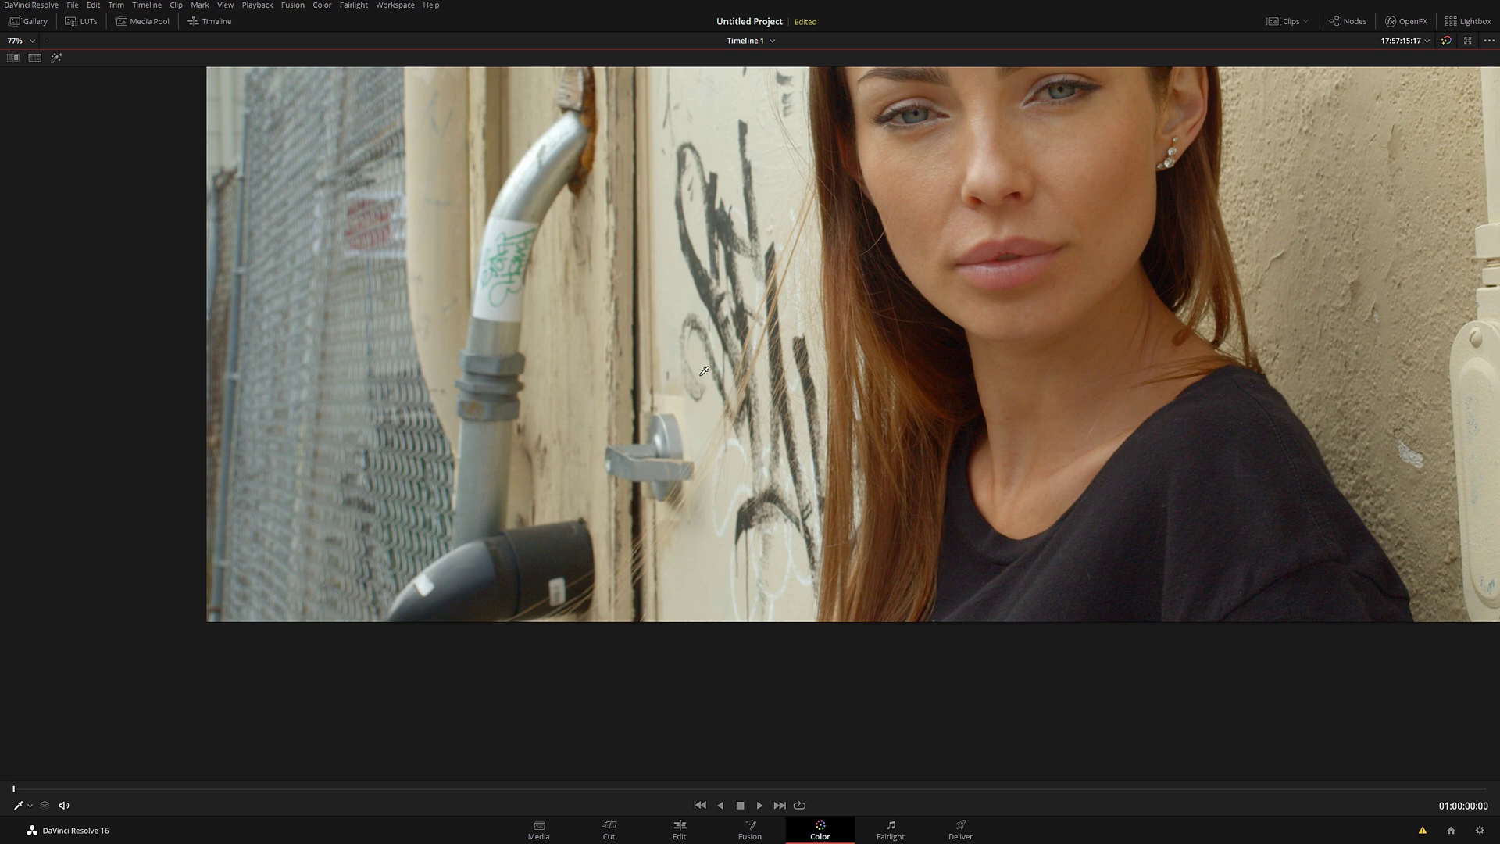
scroll(704, 371, "down", 2)
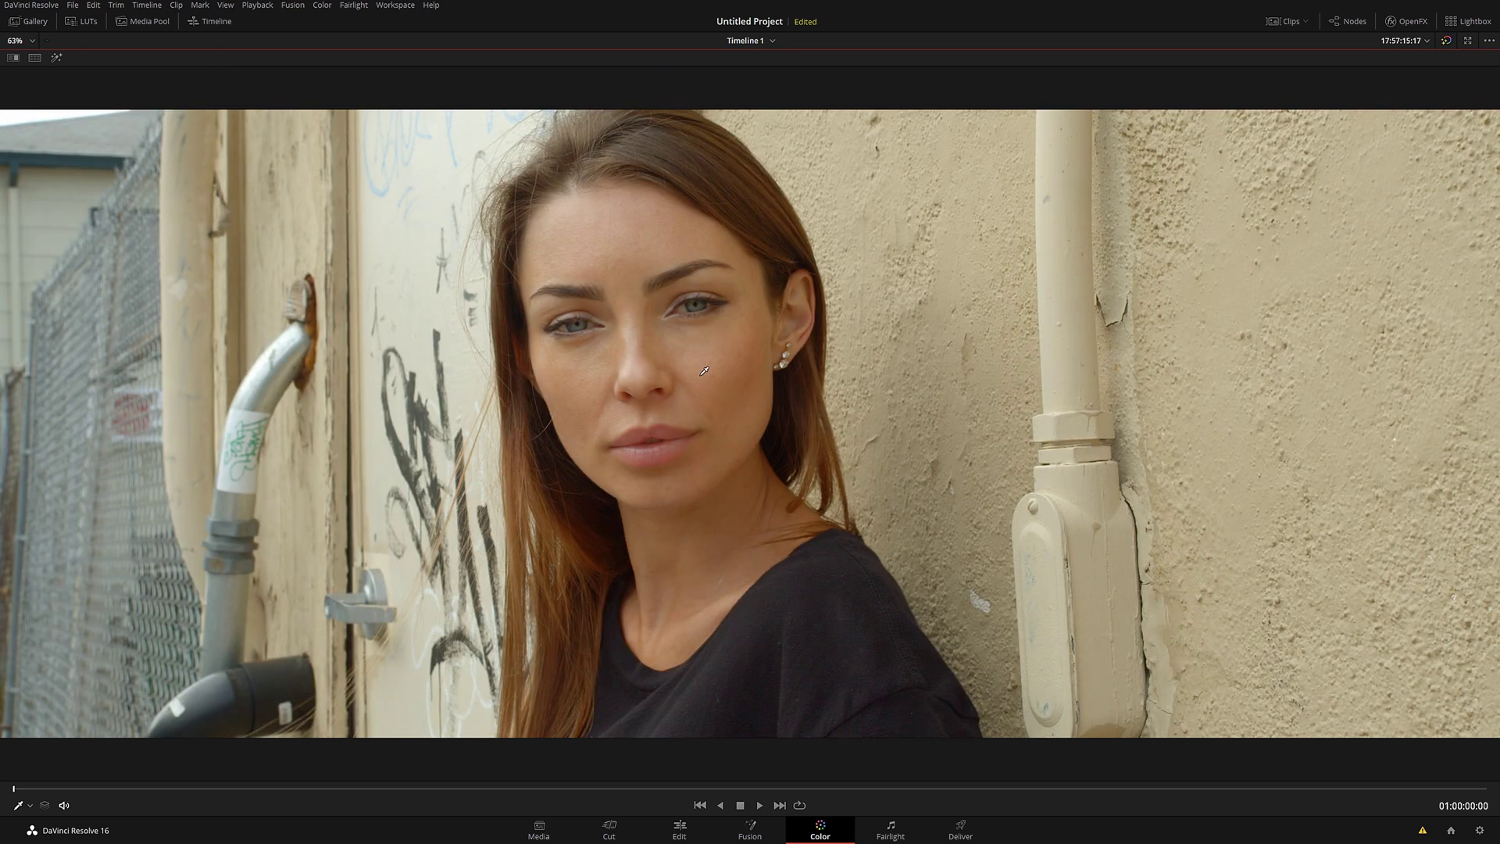
key("alt+f")
- On the Edit page, move the playhead to 01:00:04:08 and zoom the timeline, then return to Color
left_click(680, 832)
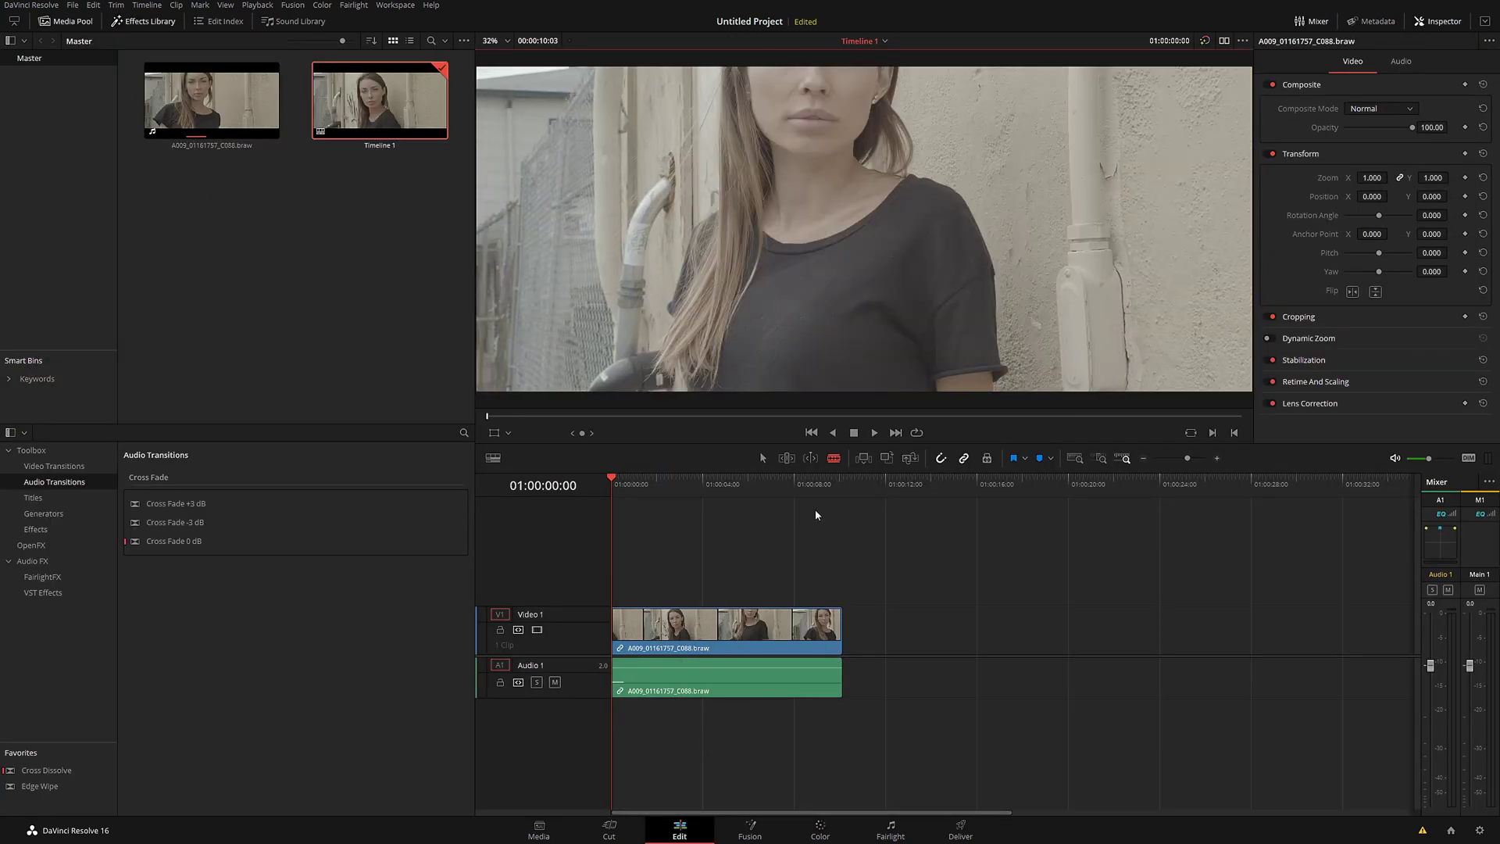
left_click_drag(672, 485, 742, 491)
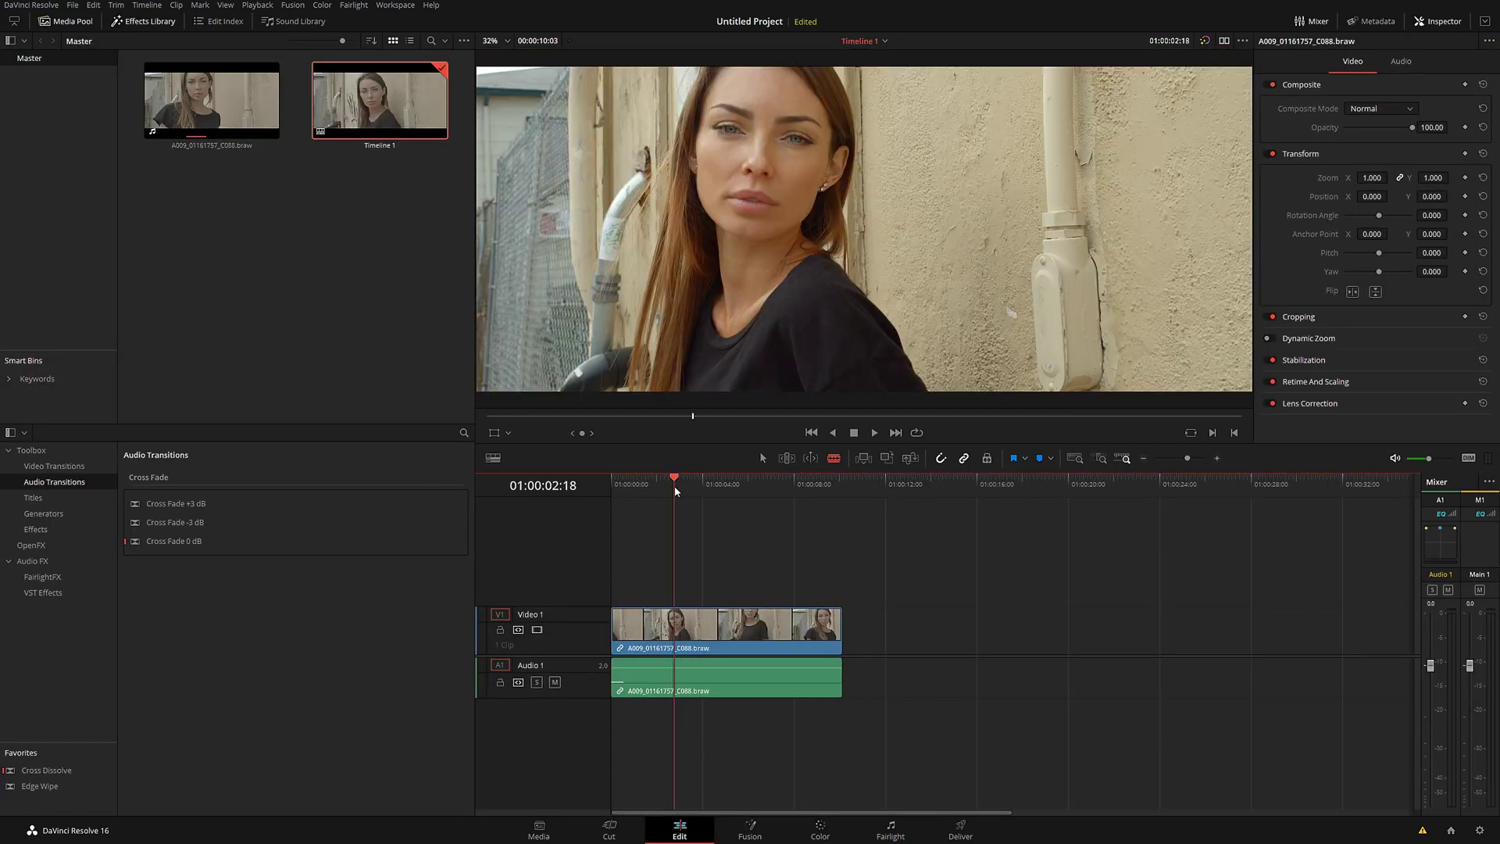
left_click(1217, 458)
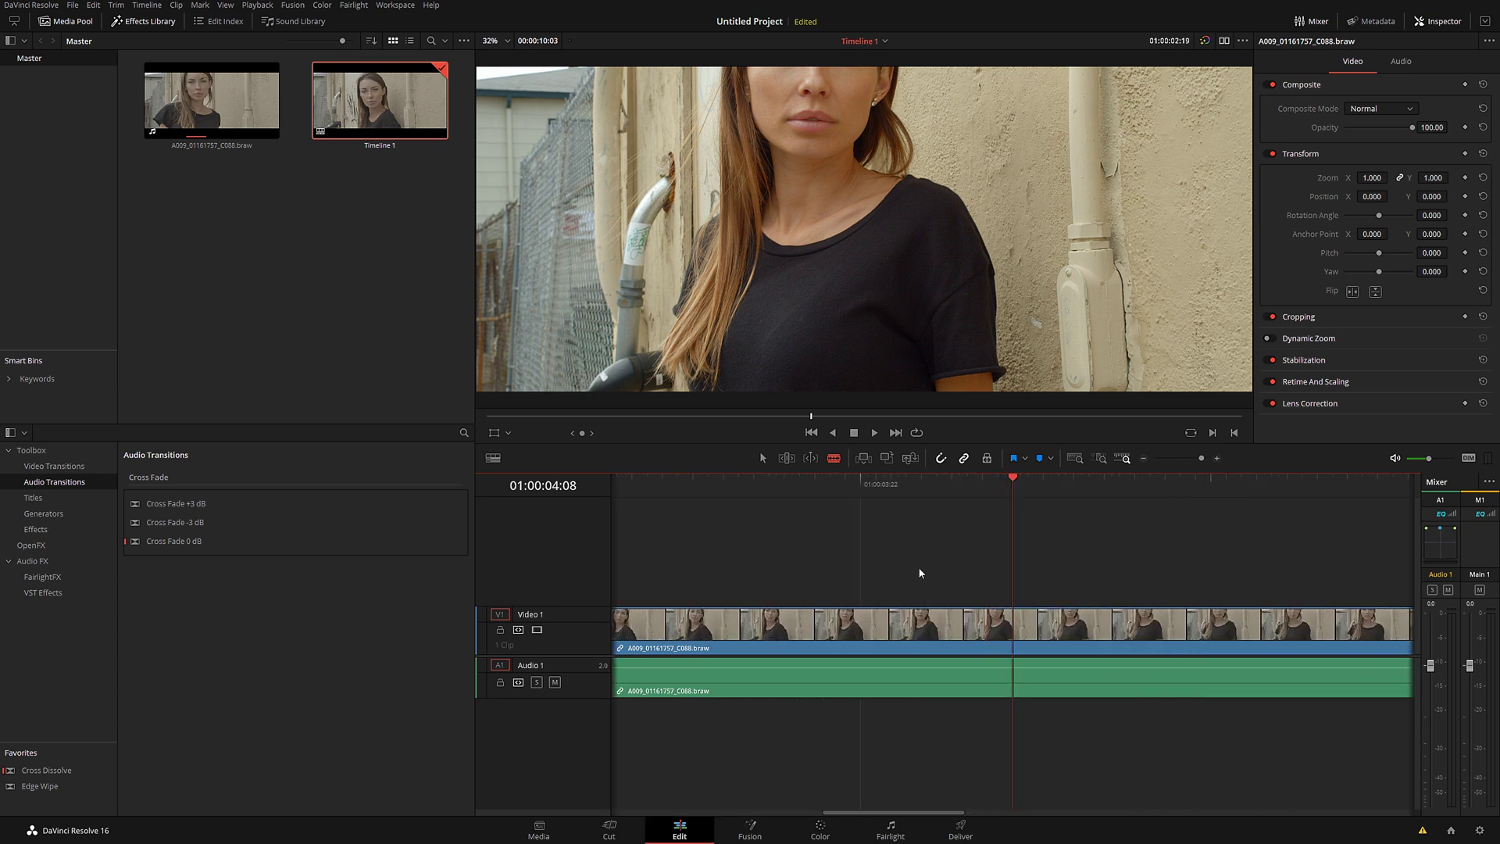
scroll(920, 572, "down", 2)
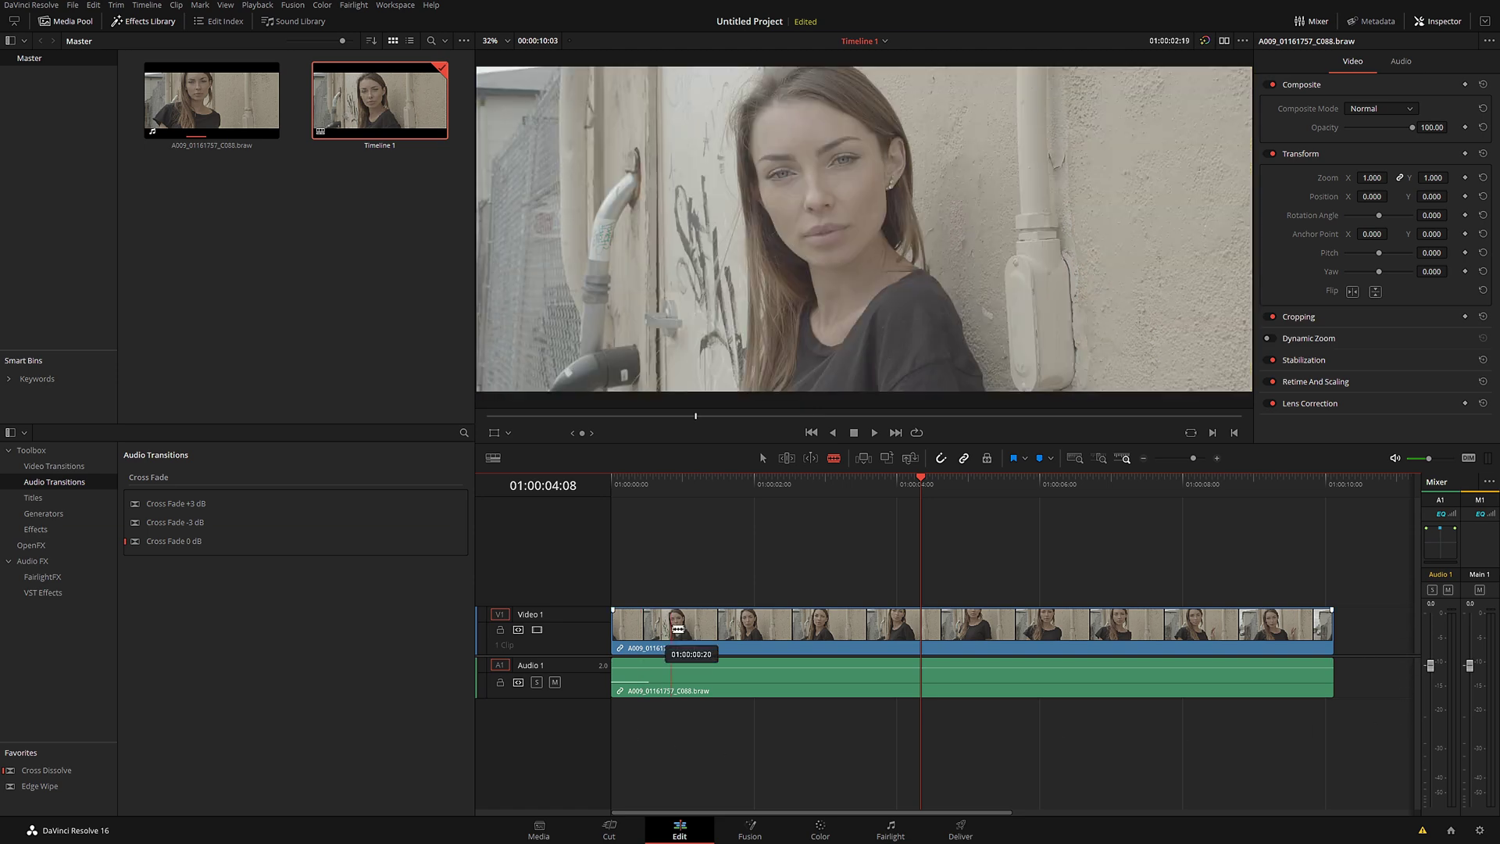
key("shift+6")
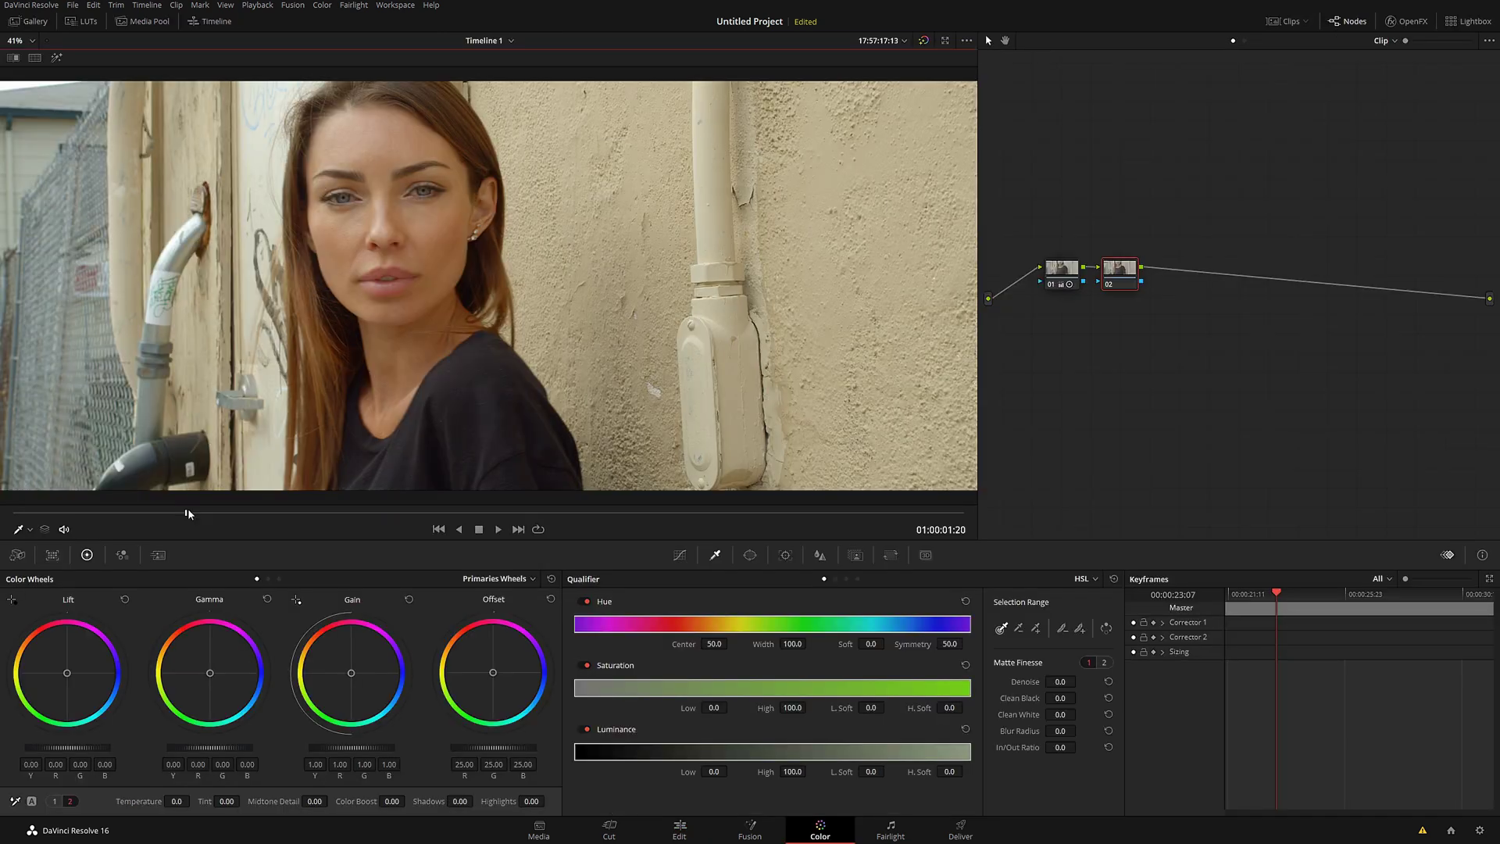